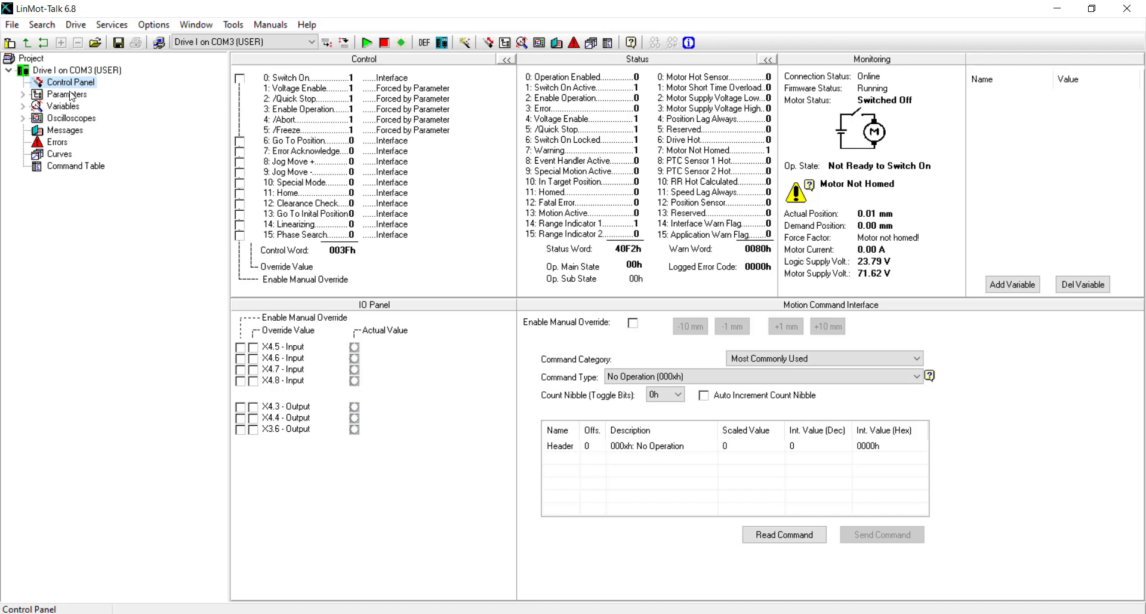
Assign the Trigger function to digital input X4.6 in the drive's I/O definitions, allowing the firmware to be stopped.
{"action": "left_click", "coordinate": [22, 94]}
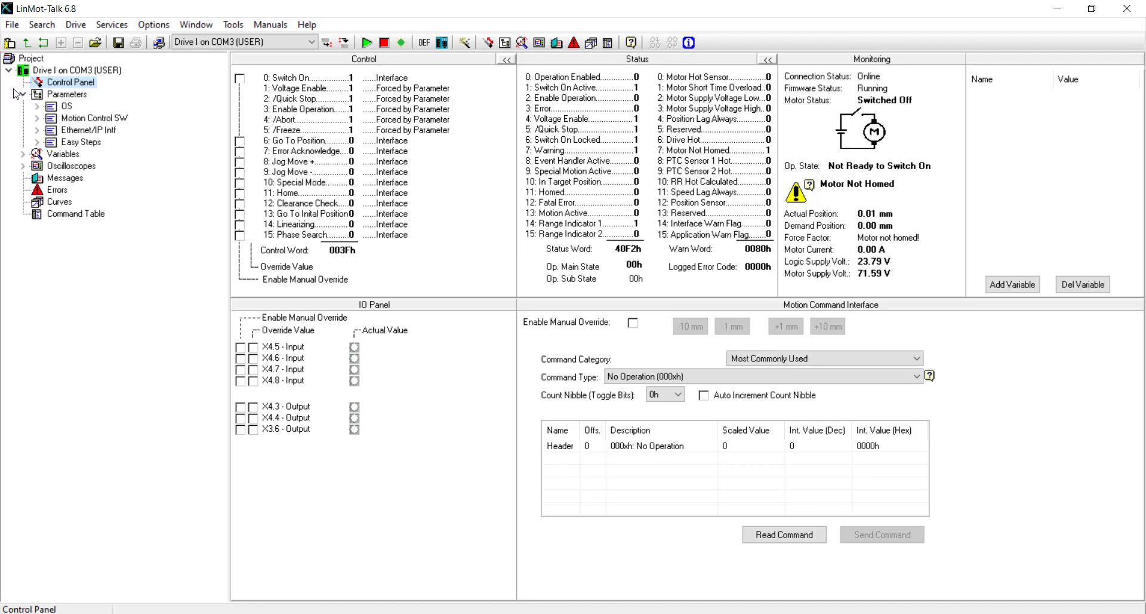
{"action": "left_click", "coordinate": [37, 118]}
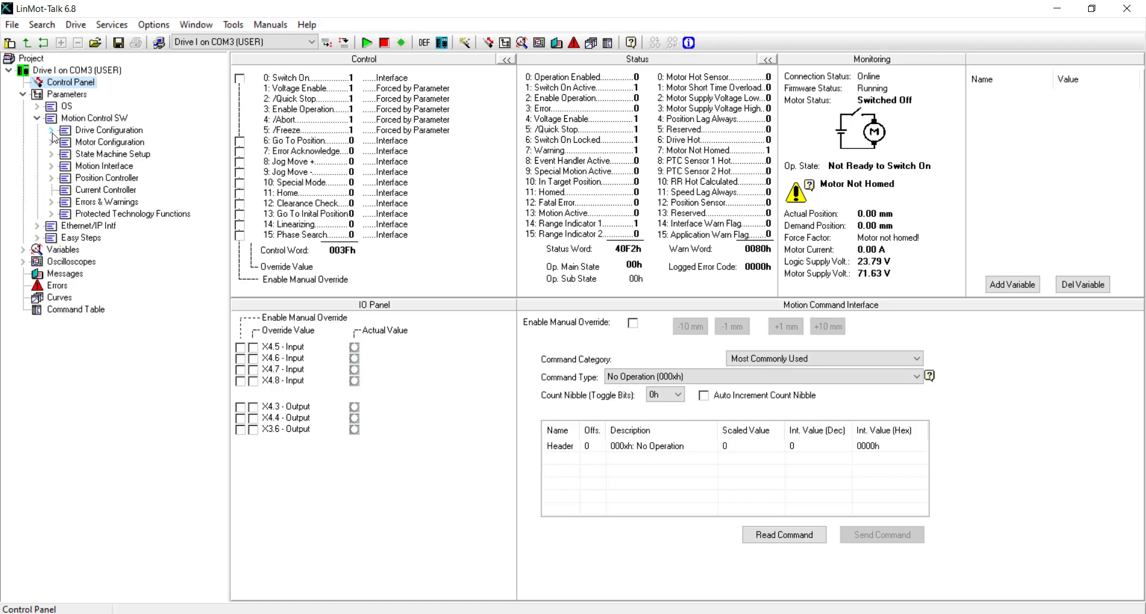
{"action": "left_click", "coordinate": [51, 130]}
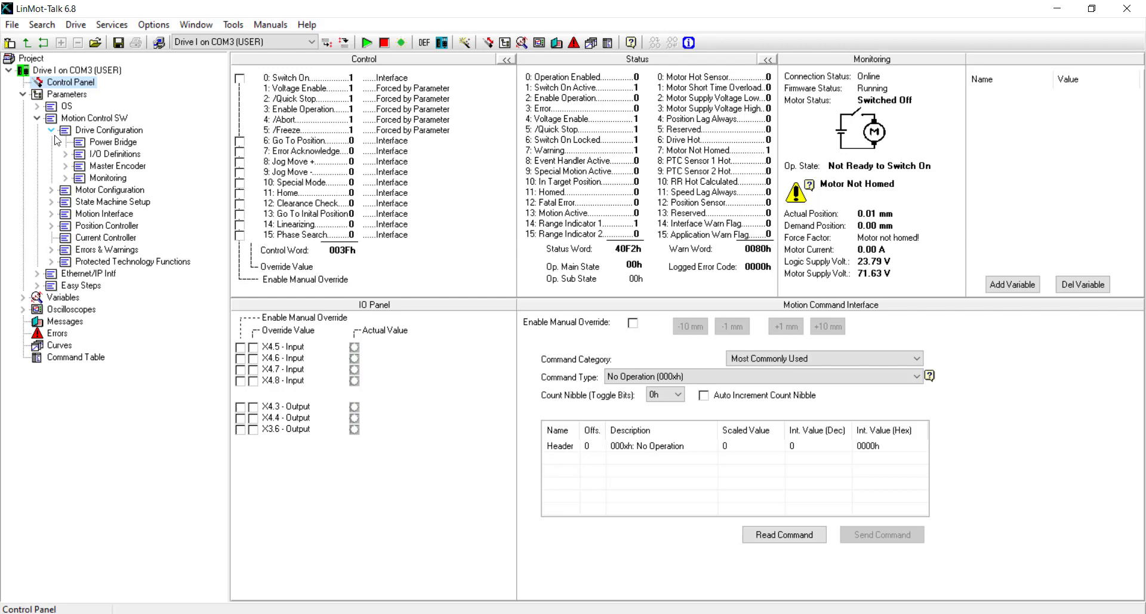
{"action": "left_click", "coordinate": [66, 154]}
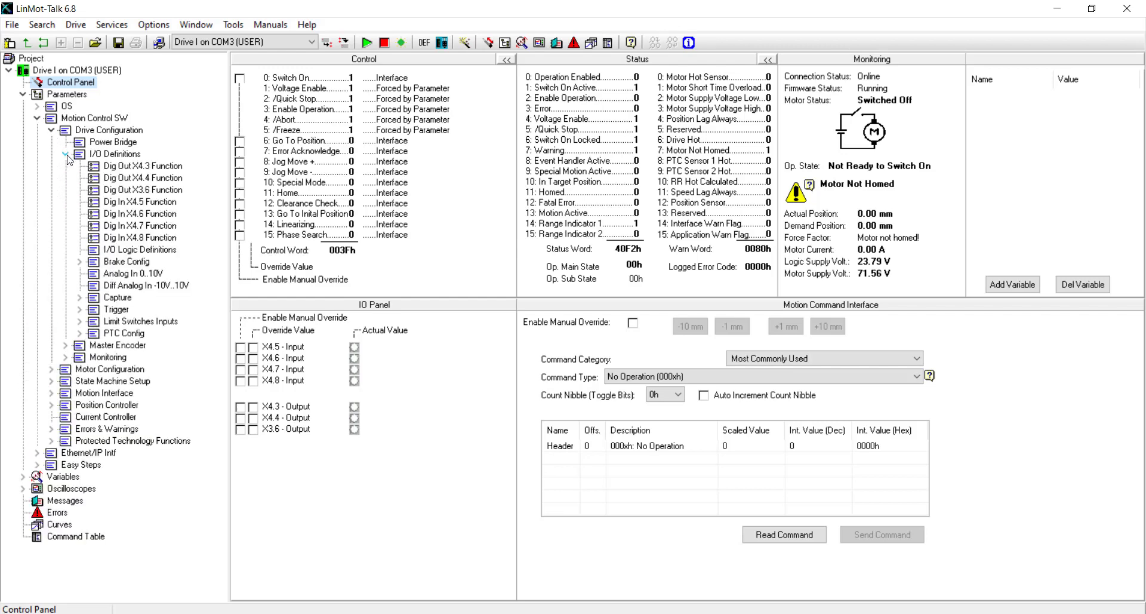
{"action": "left_click", "coordinate": [124, 217]}
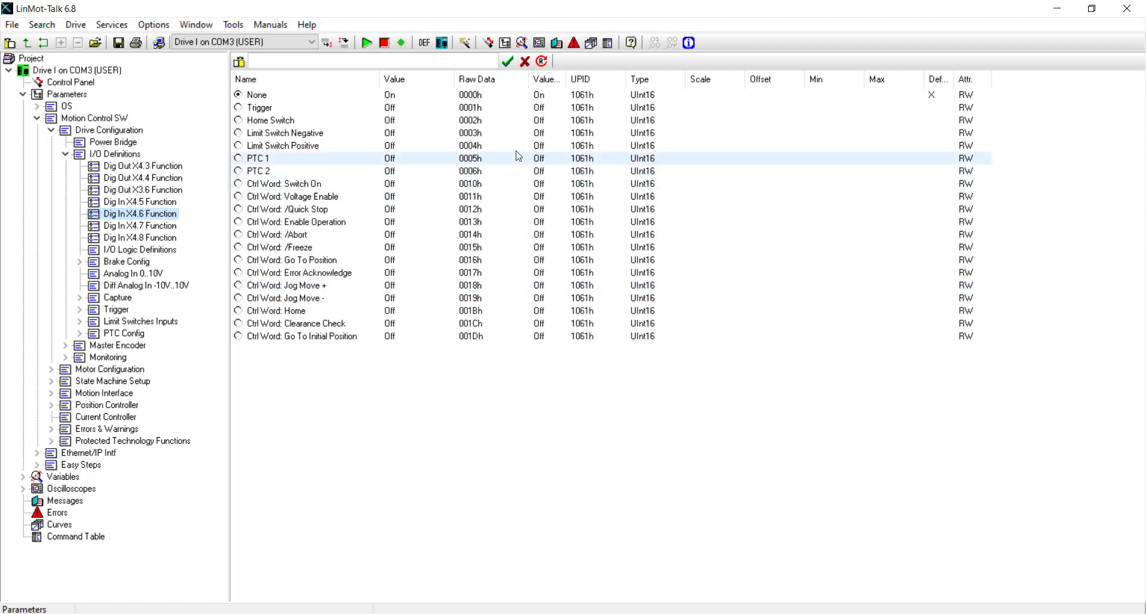
{"action": "left_click", "coordinate": [238, 108]}
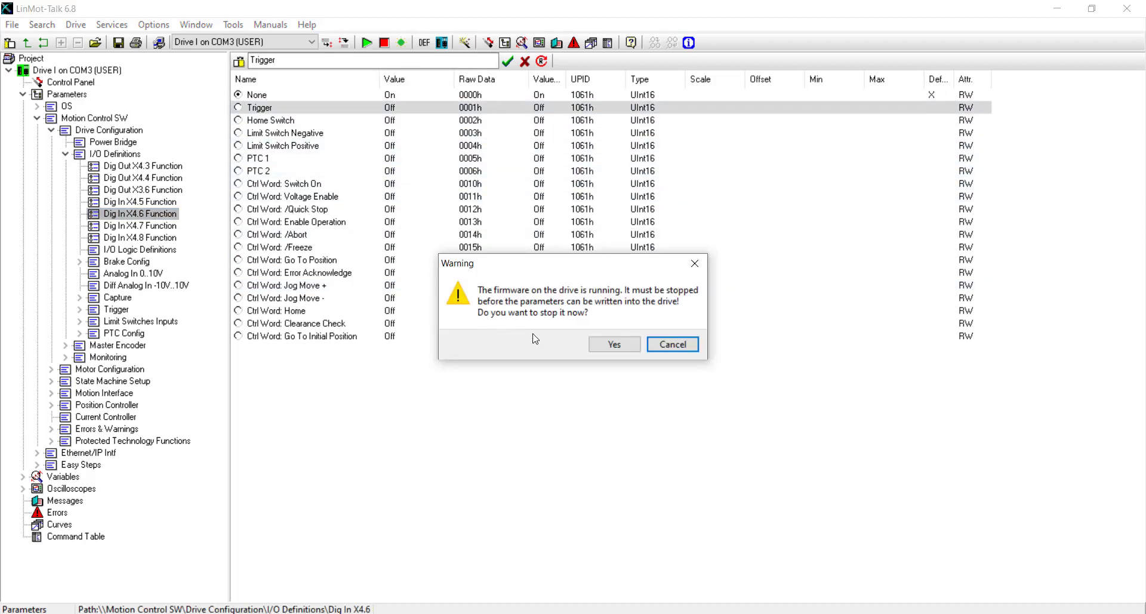
{"action": "left_click", "coordinate": [617, 347]}
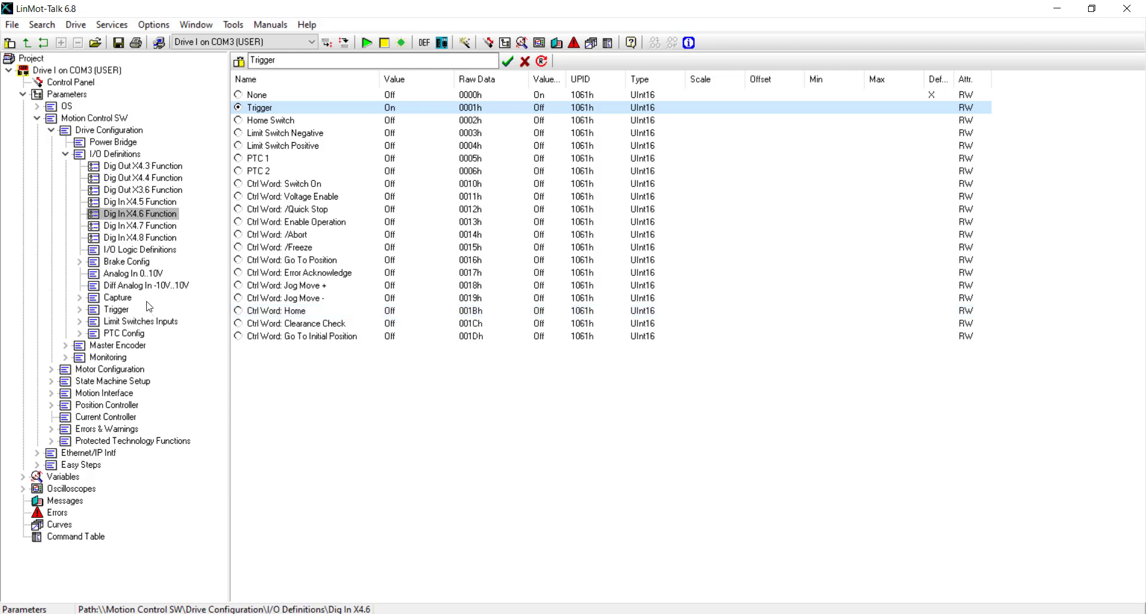
Set the trigger mode in the I/O definitions to Direct.
{"action": "left_click", "coordinate": [80, 309]}
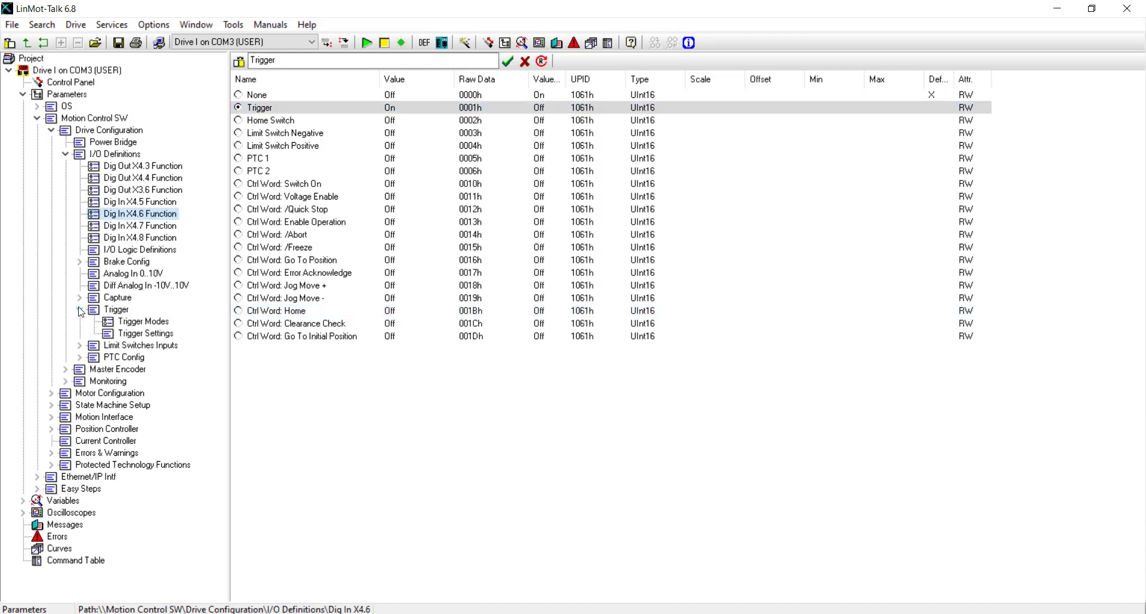
{"action": "left_click", "coordinate": [139, 323]}
{"action": "left_click", "coordinate": [289, 191]}
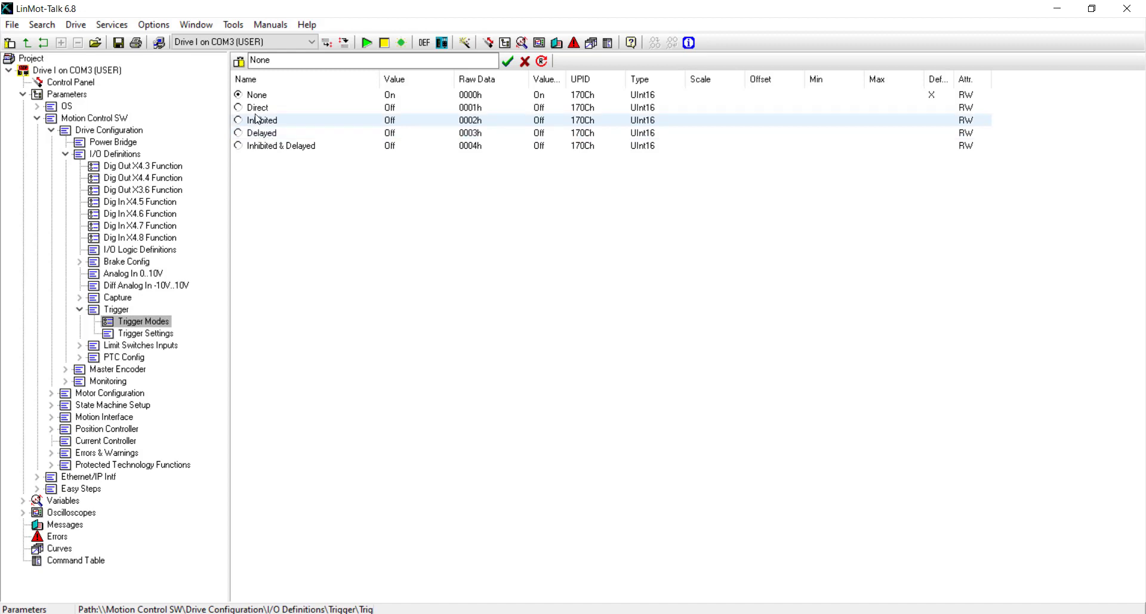
{"action": "left_click", "coordinate": [238, 108]}
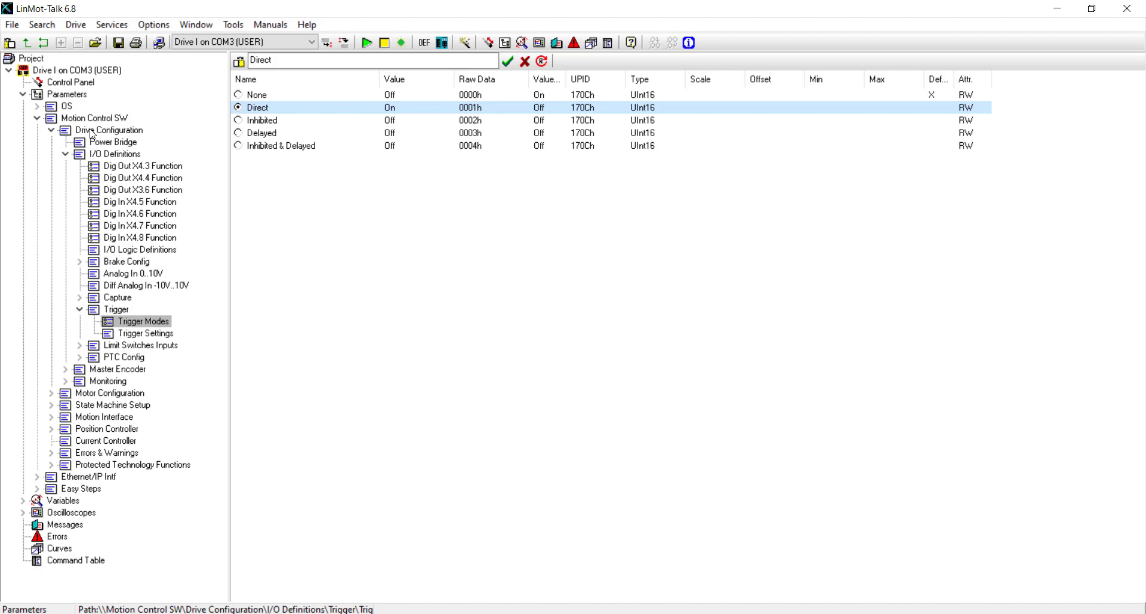
Set the motion interface's run mode selection to Triggered VA-Interpolator.
{"action": "left_click", "coordinate": [65, 154]}
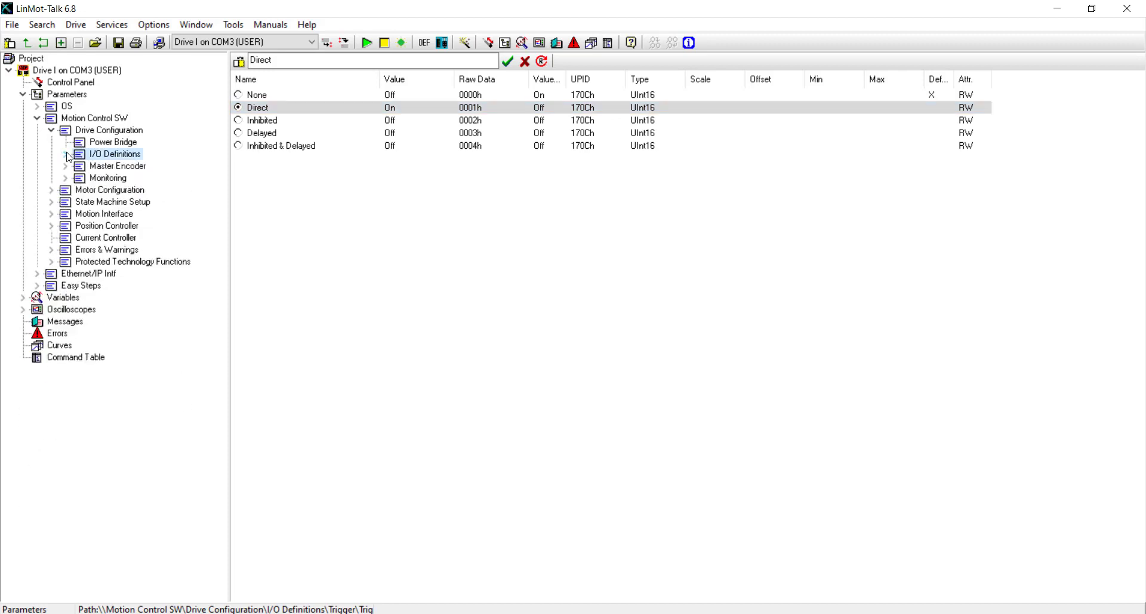
{"action": "left_click", "coordinate": [52, 214]}
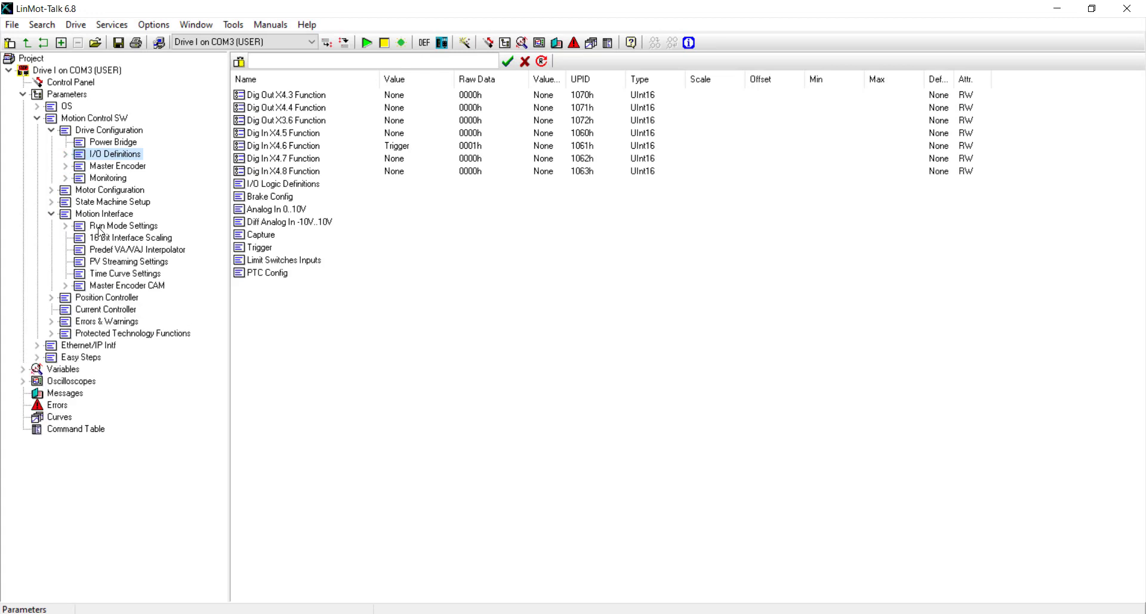
{"action": "left_click", "coordinate": [66, 226]}
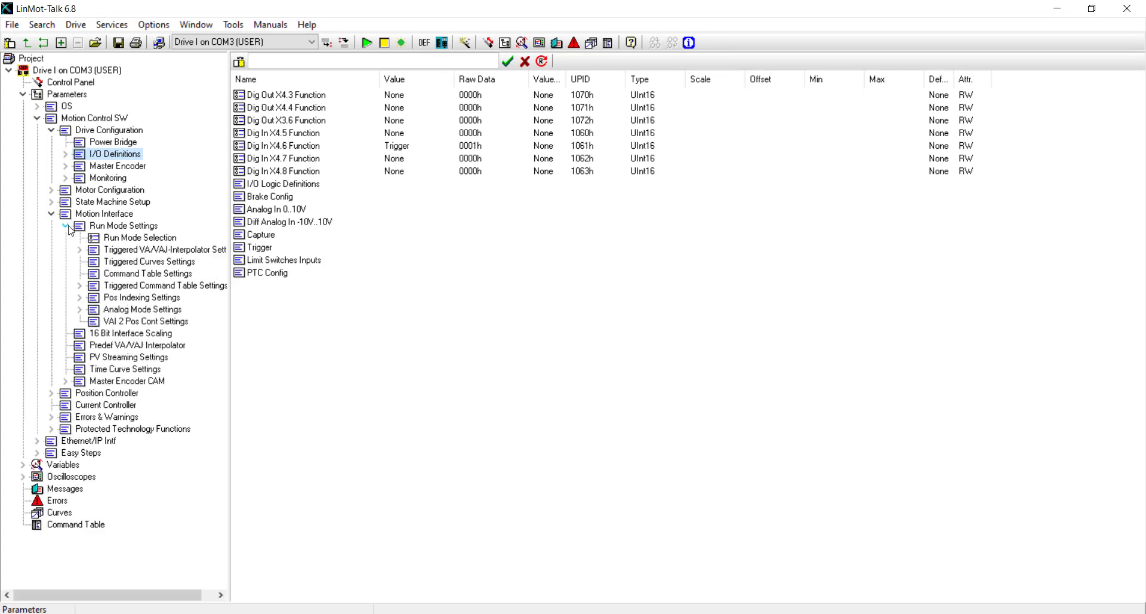
{"action": "left_click", "coordinate": [125, 238]}
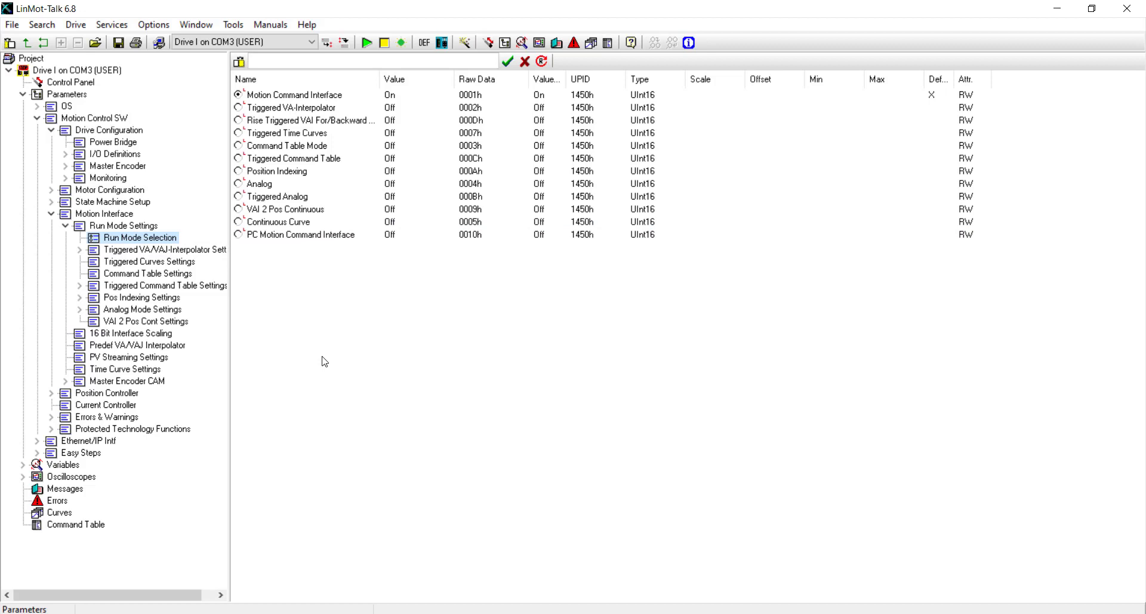
{"action": "left_click", "coordinate": [240, 111]}
{"action": "left_click", "coordinate": [238, 109]}
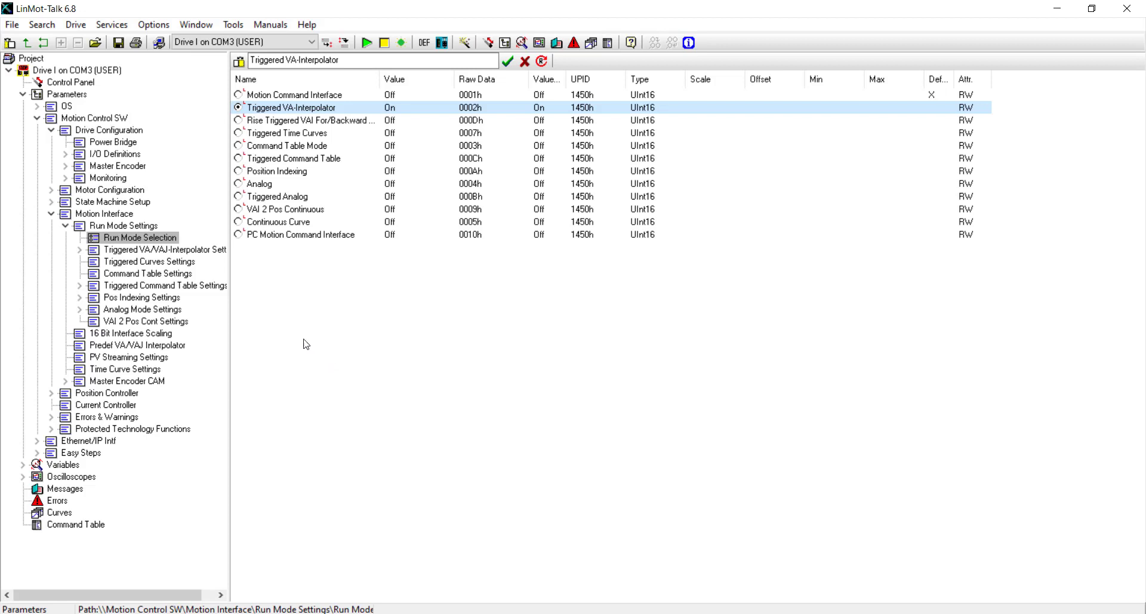
In the Trig Rise Config of the triggered VA interpolator, set the position to 120 mm and the maximum speed to 2 m/s.
{"action": "left_click", "coordinate": [81, 249]}
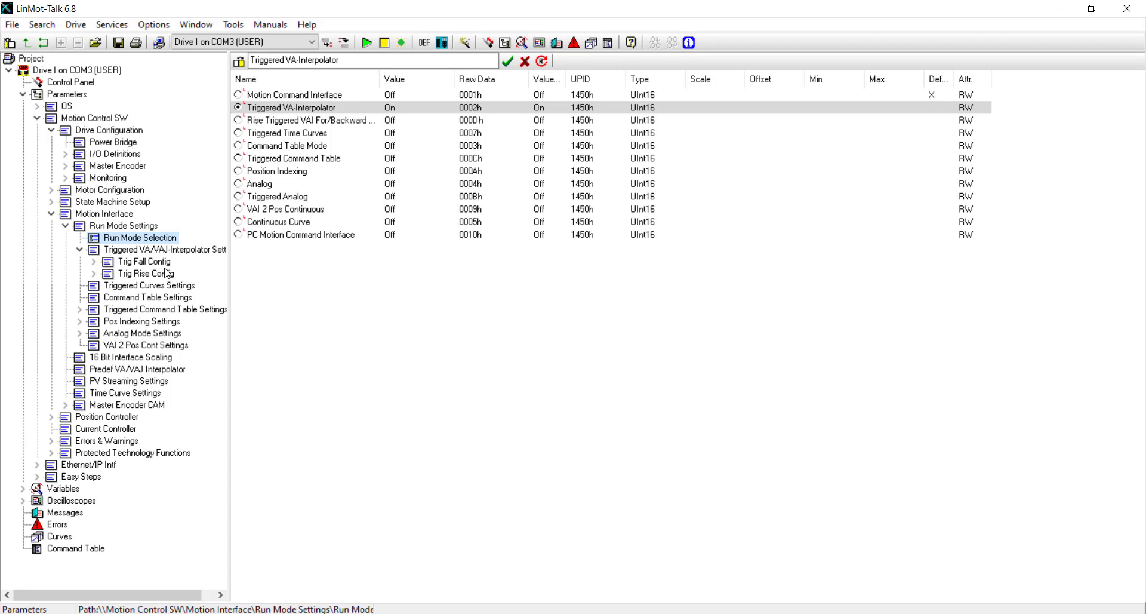
{"action": "left_click", "coordinate": [142, 274]}
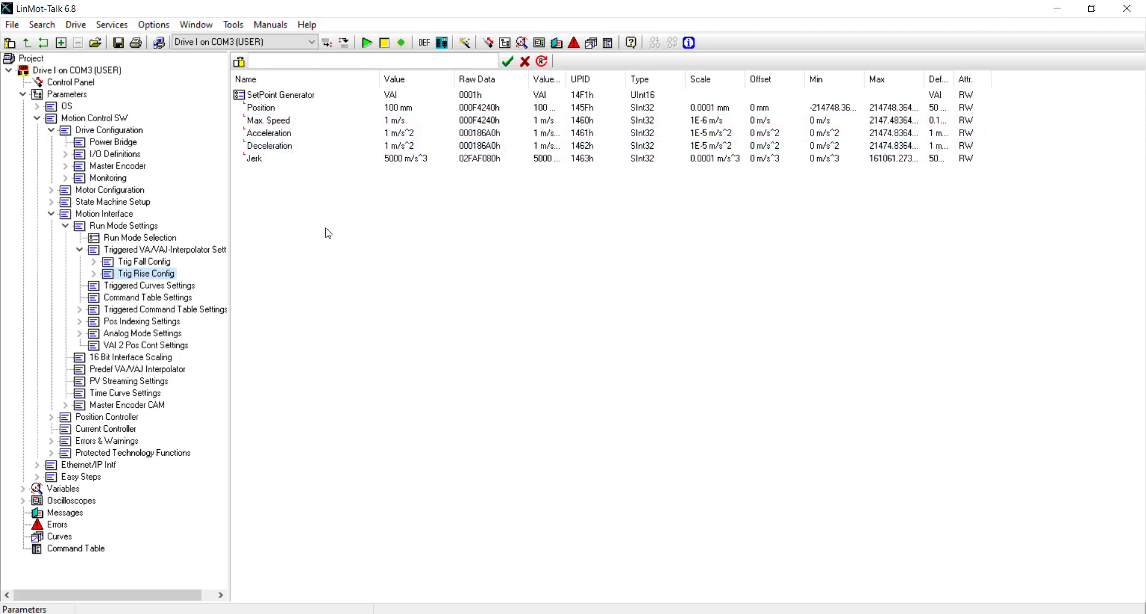
{"action": "left_click", "coordinate": [410, 112]}
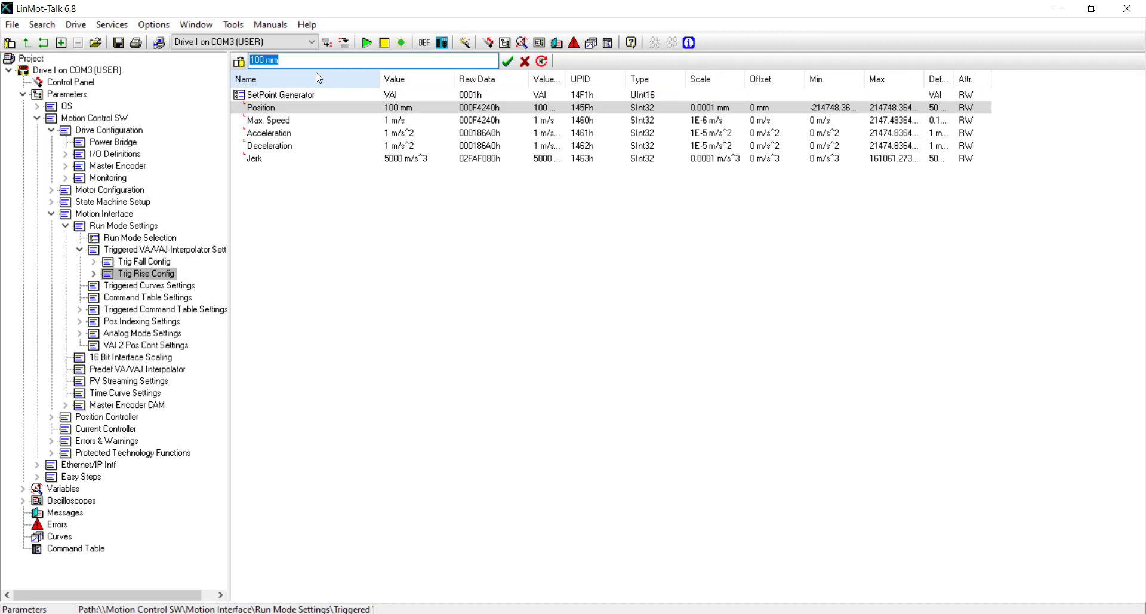
{"action": "type", "text": "120"}
{"action": "key", "text": "Return"}
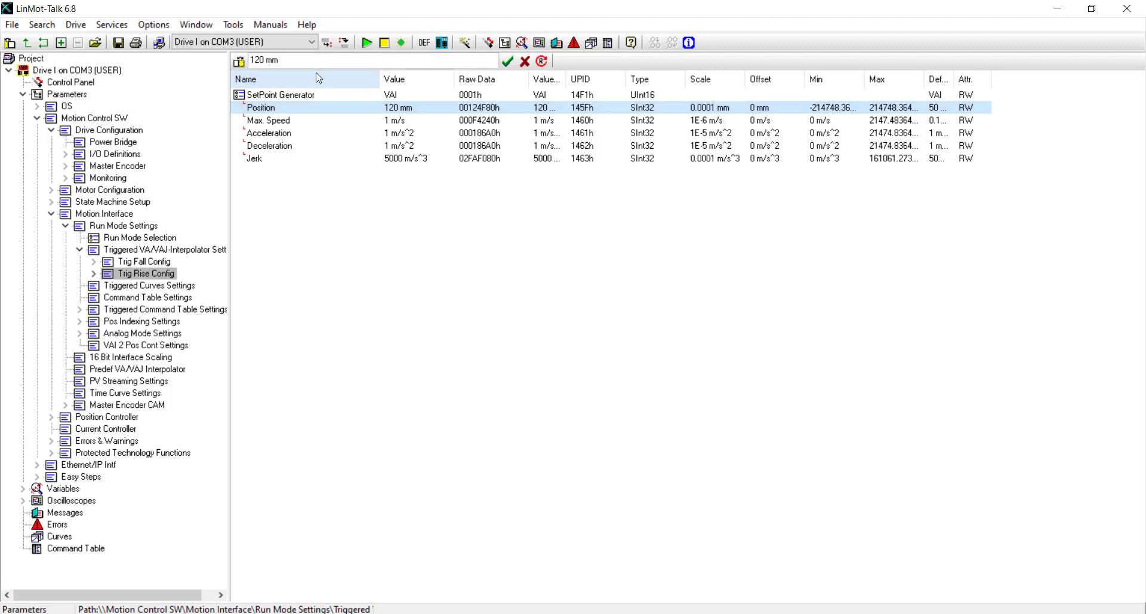
{"action": "left_click", "coordinate": [396, 121]}
{"action": "type", "text": "2"}
{"action": "key", "text": "Return"}
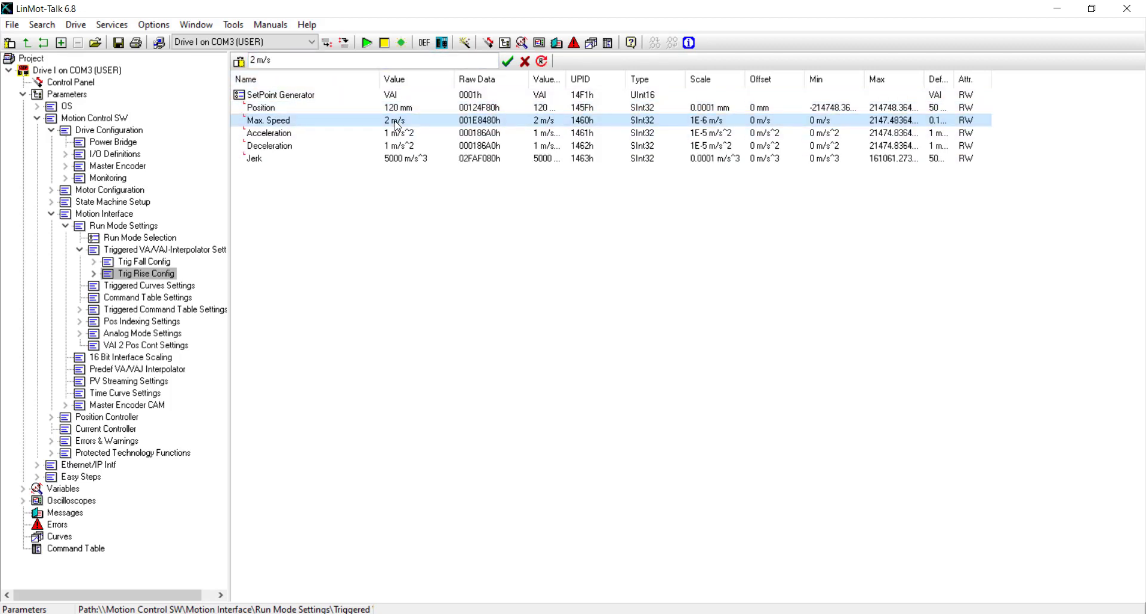
{"action": "left_click_drag", "start_coordinate": [397, 126], "coordinate": [370, 150]}
Return to the drive's control panel and reboot the drive to restart its firmware.
{"action": "left_click", "coordinate": [55, 83]}
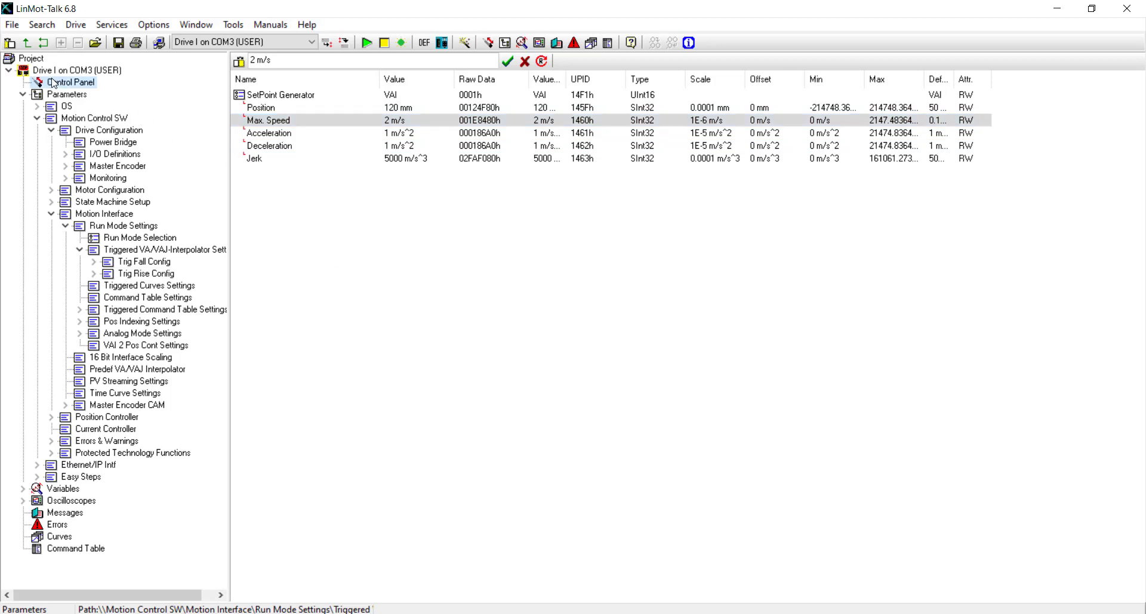
{"action": "left_click", "coordinate": [22, 93]}
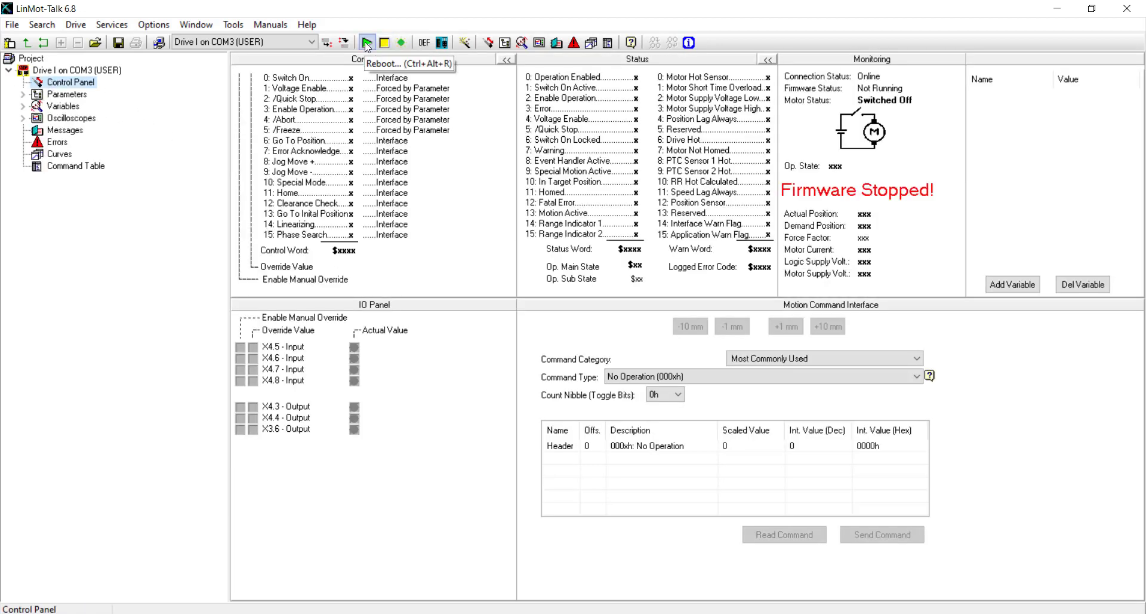
{"action": "left_click", "coordinate": [367, 45]}
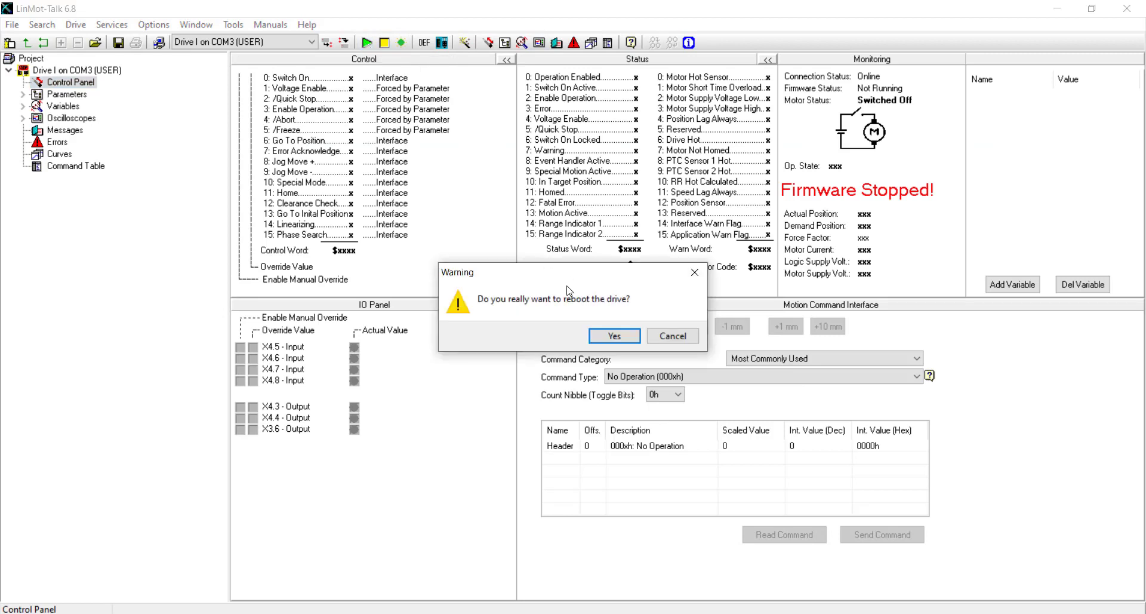
{"action": "left_click", "coordinate": [596, 336]}
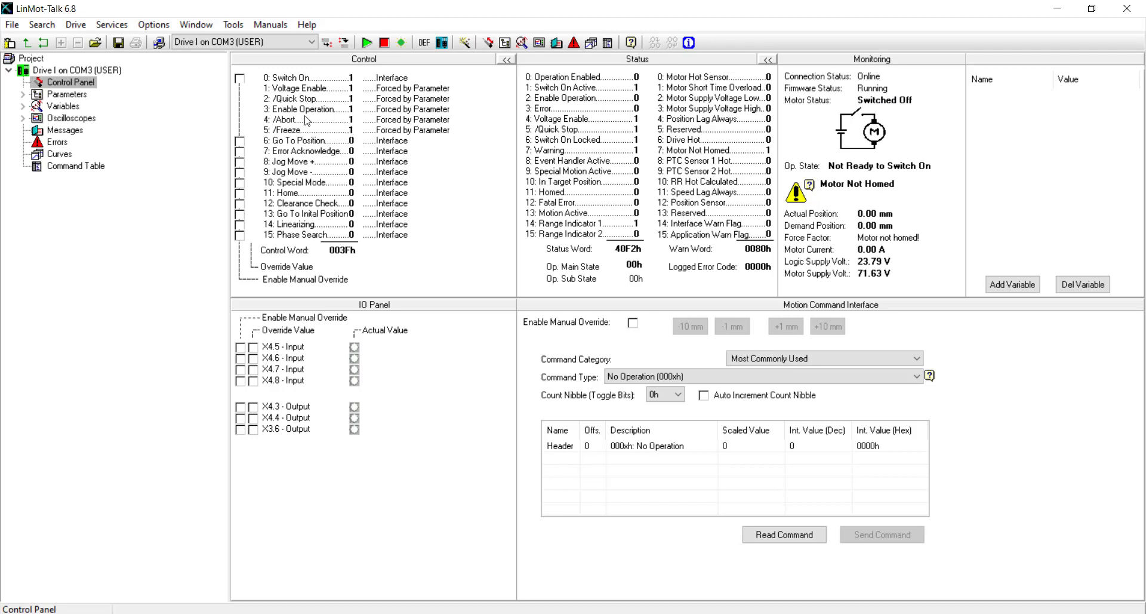
Manually override the Switch On control bit and toggle its value off and on to power the motor.
{"action": "left_click", "coordinate": [239, 78]}
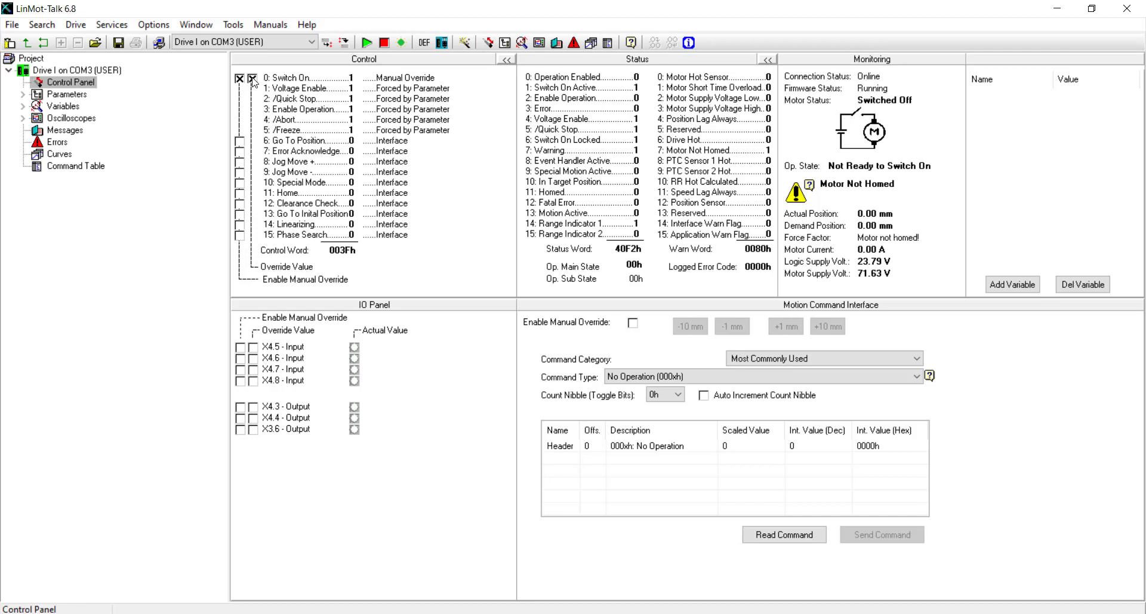
{"action": "left_click", "coordinate": [253, 80]}
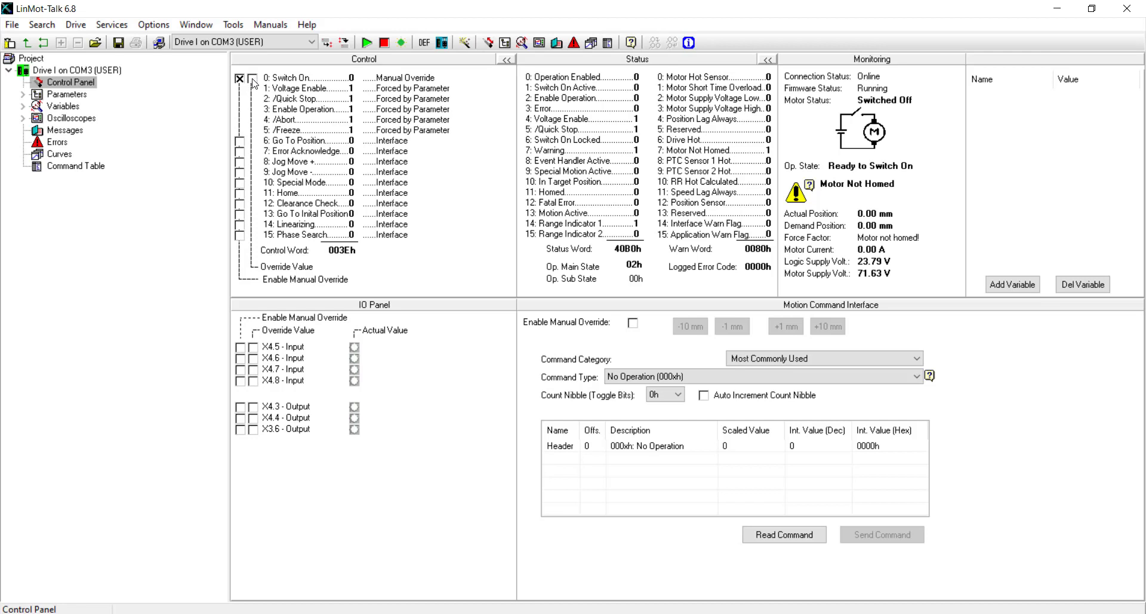
{"action": "left_click", "coordinate": [253, 80]}
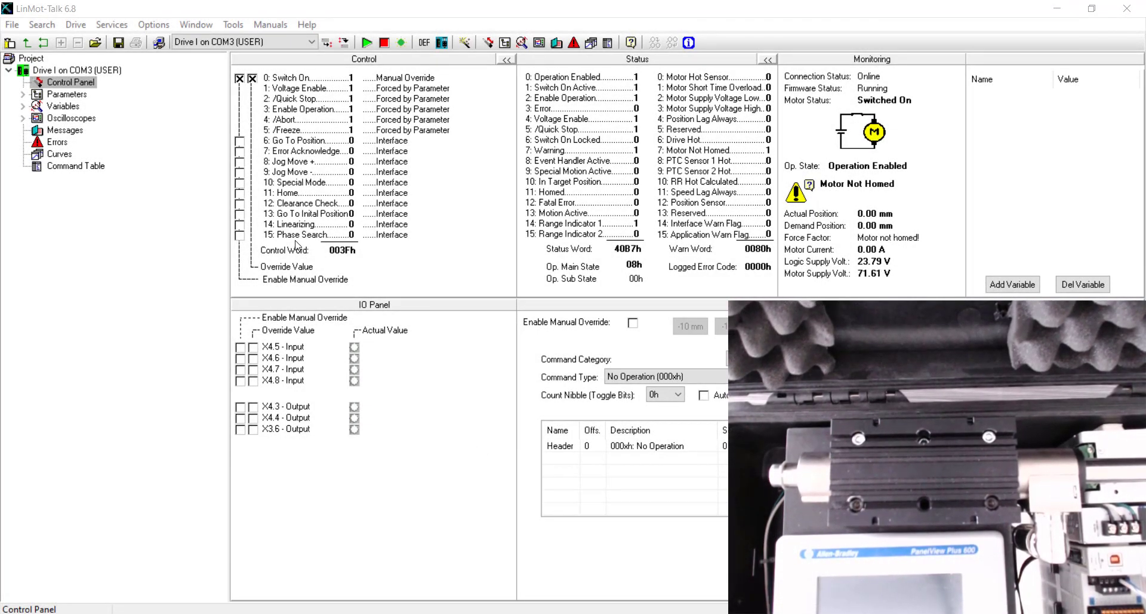
Home the motor by manually overriding the Home control bit on, and clear the bit once homing is done.
{"action": "left_click", "coordinate": [240, 194]}
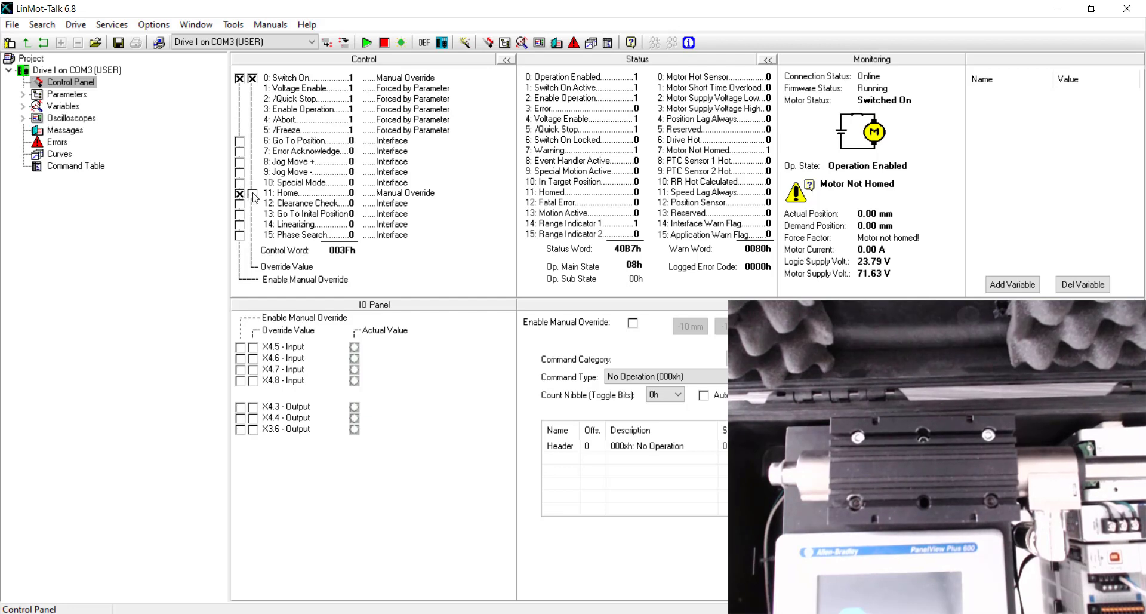
{"action": "left_click", "coordinate": [253, 194]}
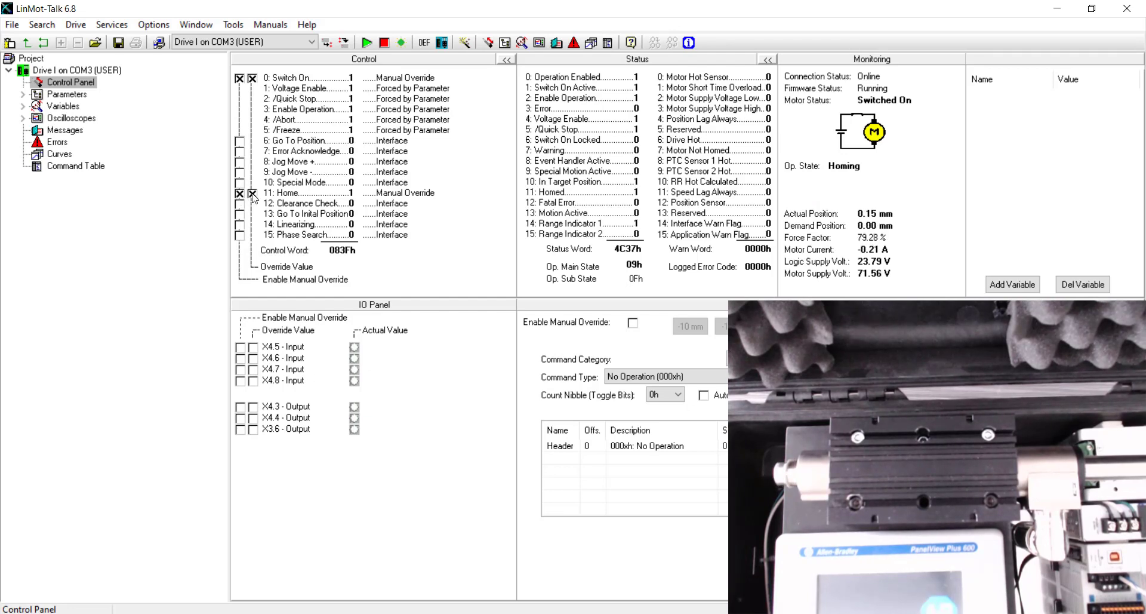
{"action": "left_click", "coordinate": [252, 193]}
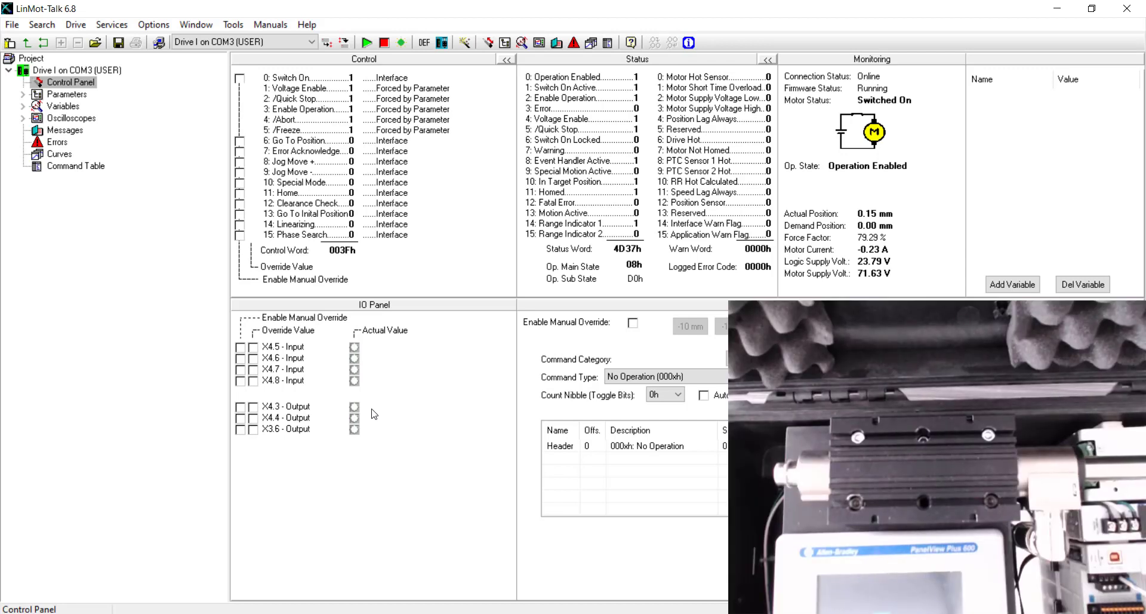
Test the triggered motion by overriding input X4.6 on and off twice, and release its manual override.
{"action": "left_click", "coordinate": [244, 359]}
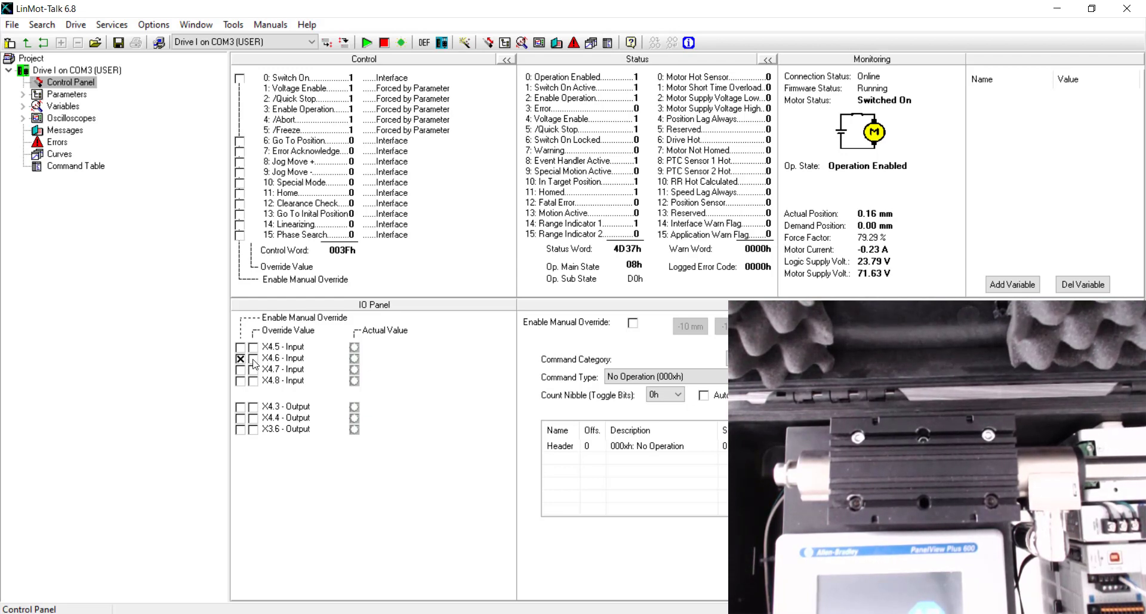
{"action": "left_click", "coordinate": [254, 361]}
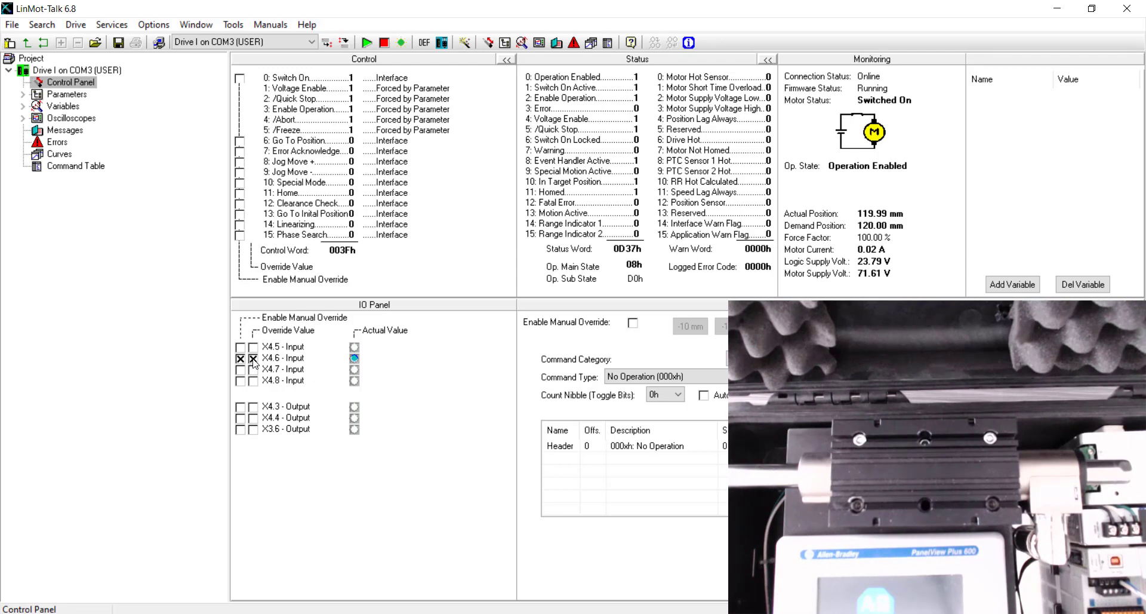
{"action": "left_click", "coordinate": [253, 359]}
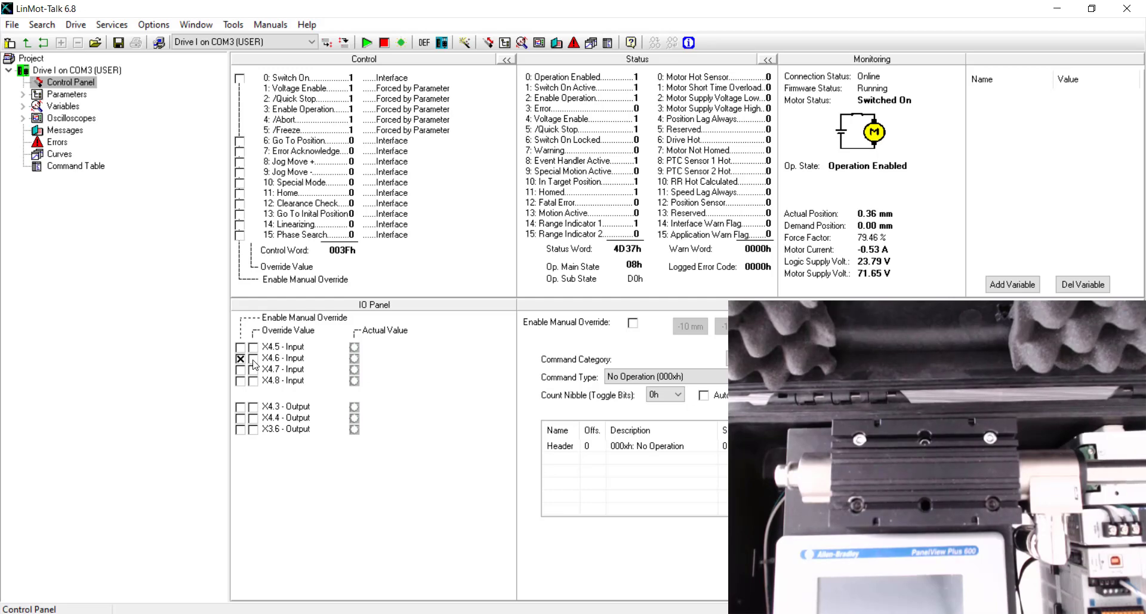
{"action": "left_click", "coordinate": [254, 358]}
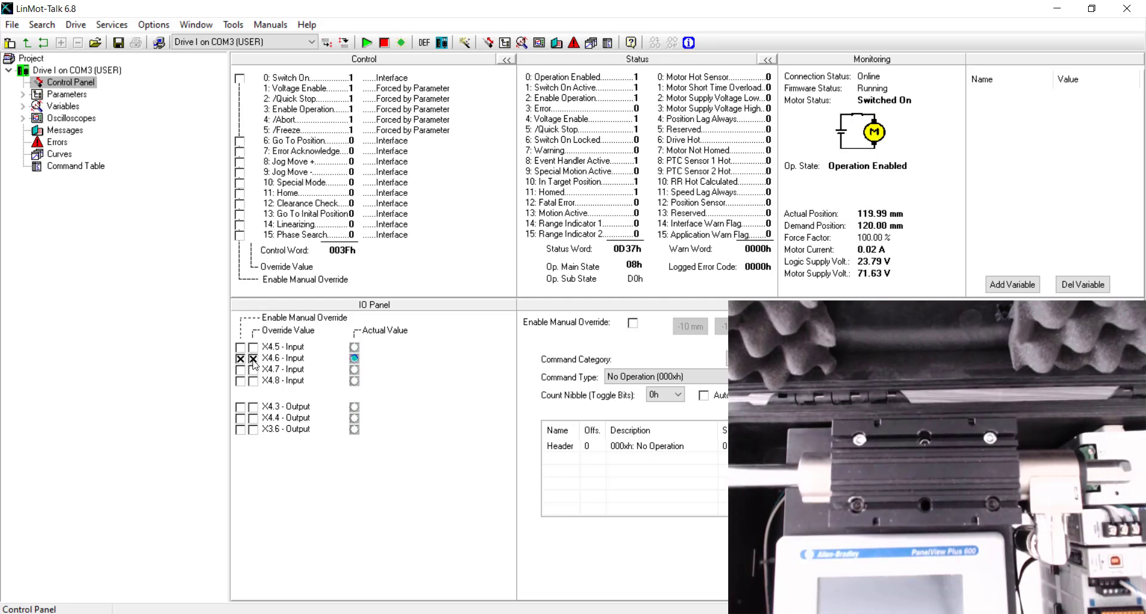
{"action": "left_click", "coordinate": [253, 360]}
{"action": "left_click", "coordinate": [241, 359]}
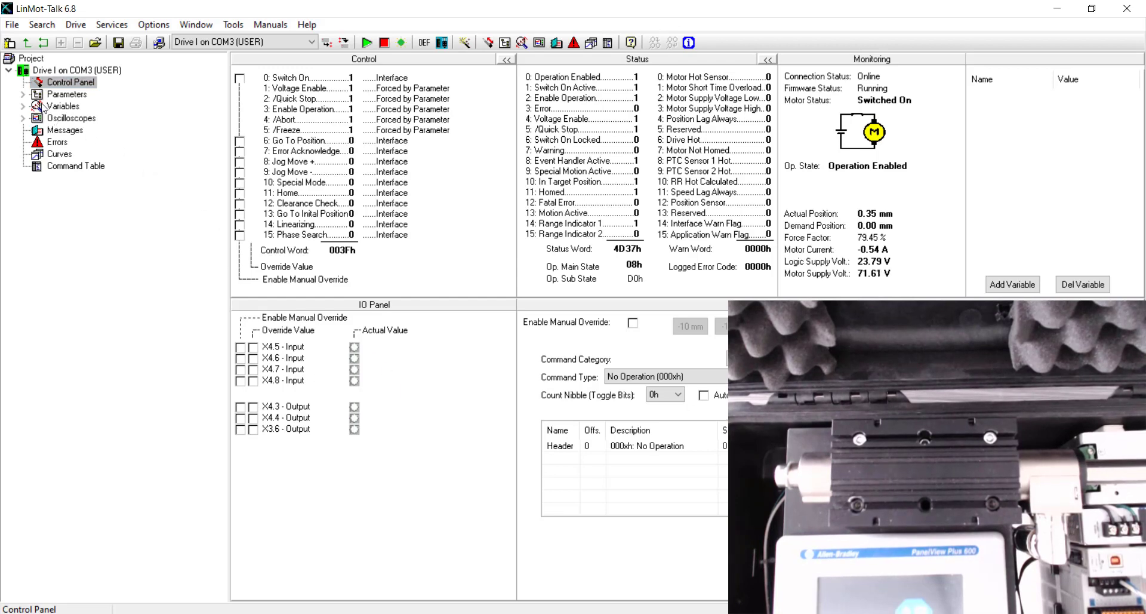
Open the Trig Rise Config parameters of the triggered VA-interpolator and set the position to 50 mm.
{"action": "left_click", "coordinate": [23, 94]}
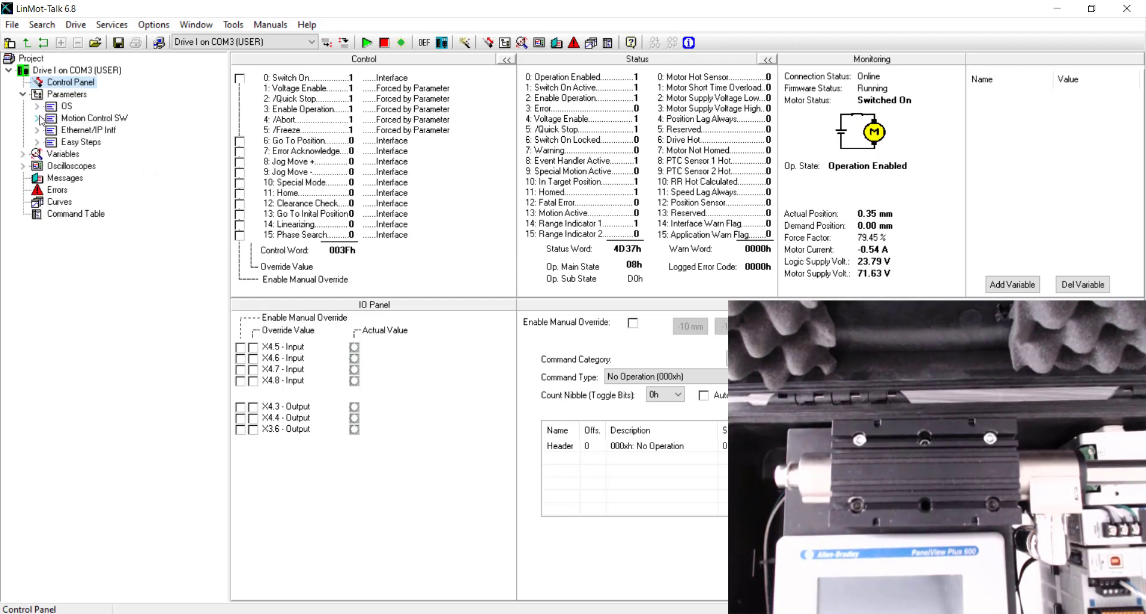
{"action": "left_click", "coordinate": [37, 118]}
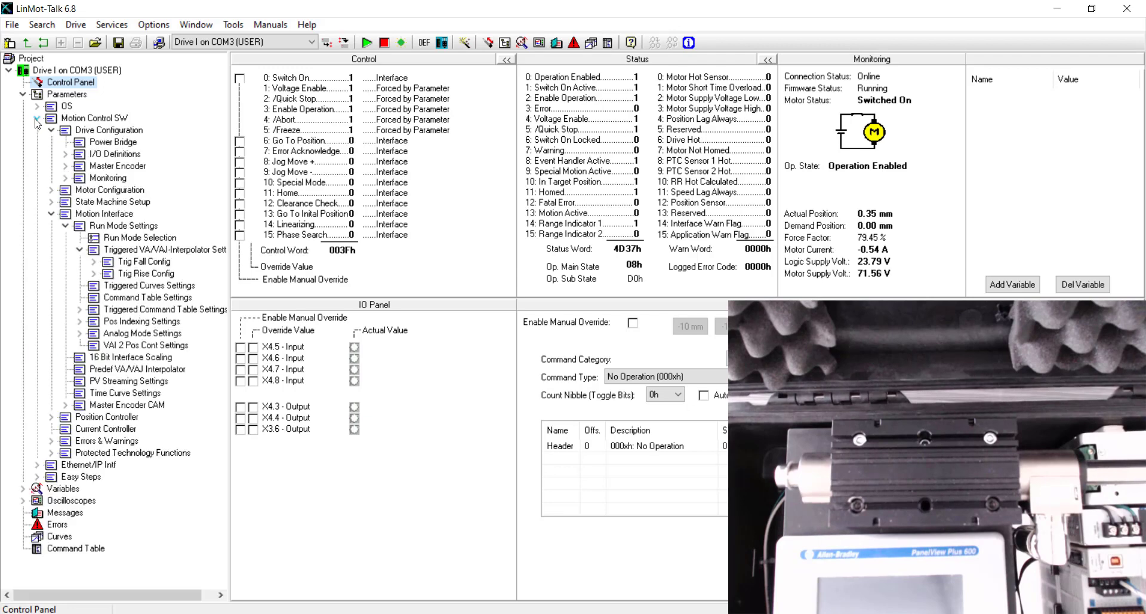
{"action": "left_click", "coordinate": [130, 263]}
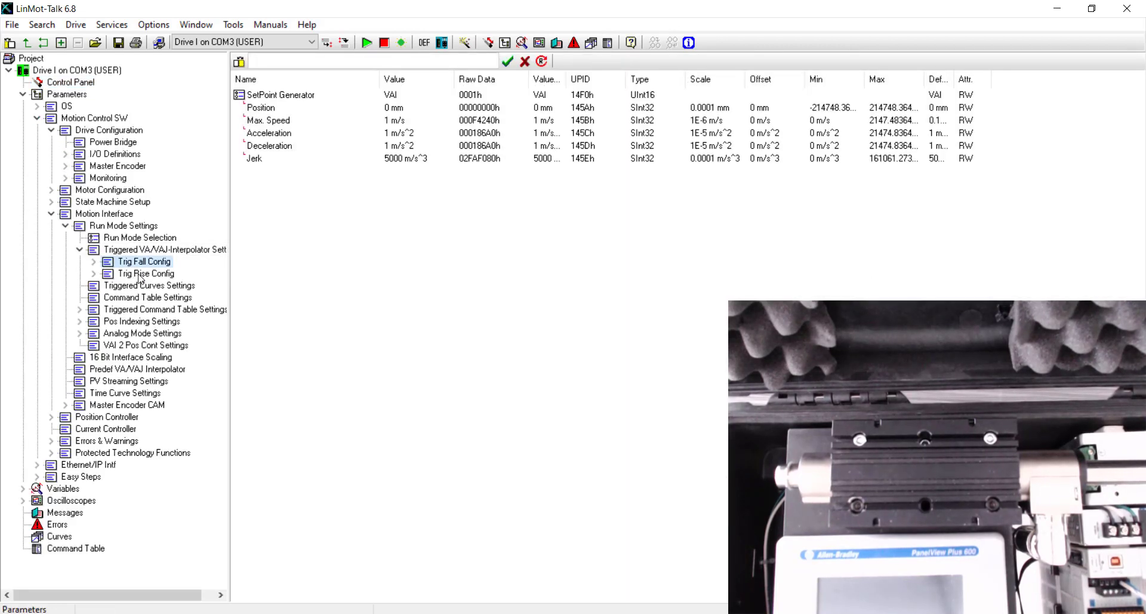
{"action": "left_click", "coordinate": [137, 275]}
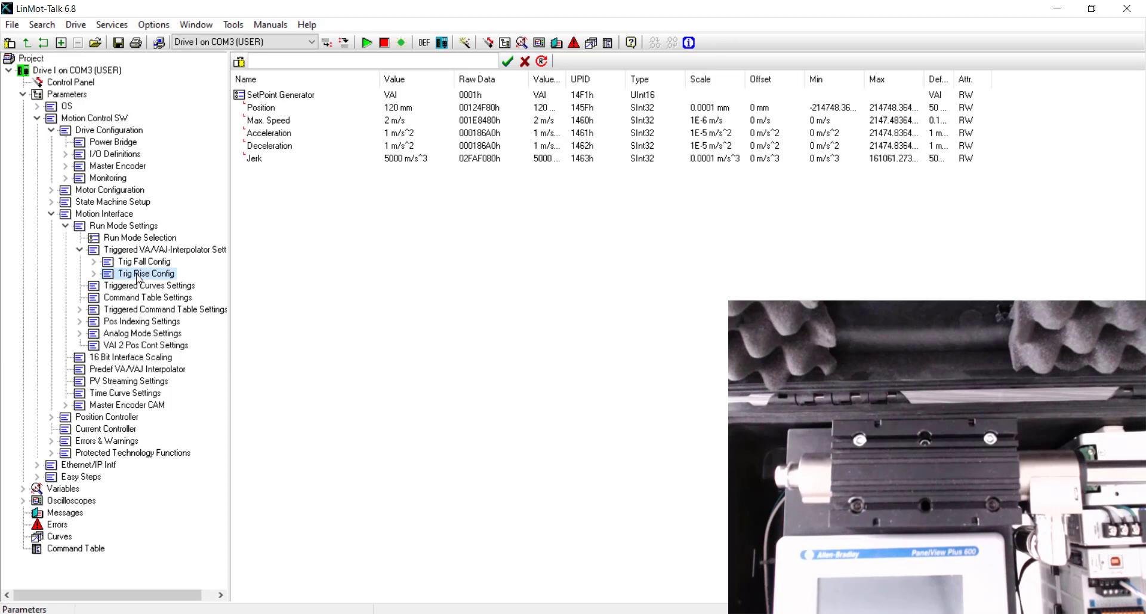
{"action": "left_click", "coordinate": [408, 109]}
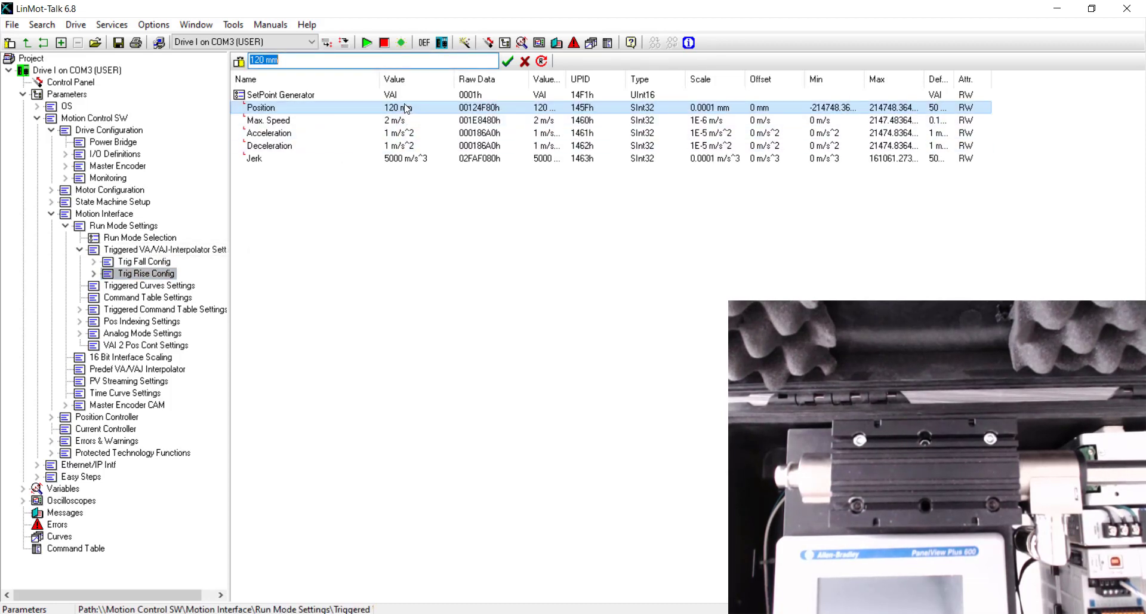
{"action": "type", "text": "50"}
{"action": "key", "text": "Return"}
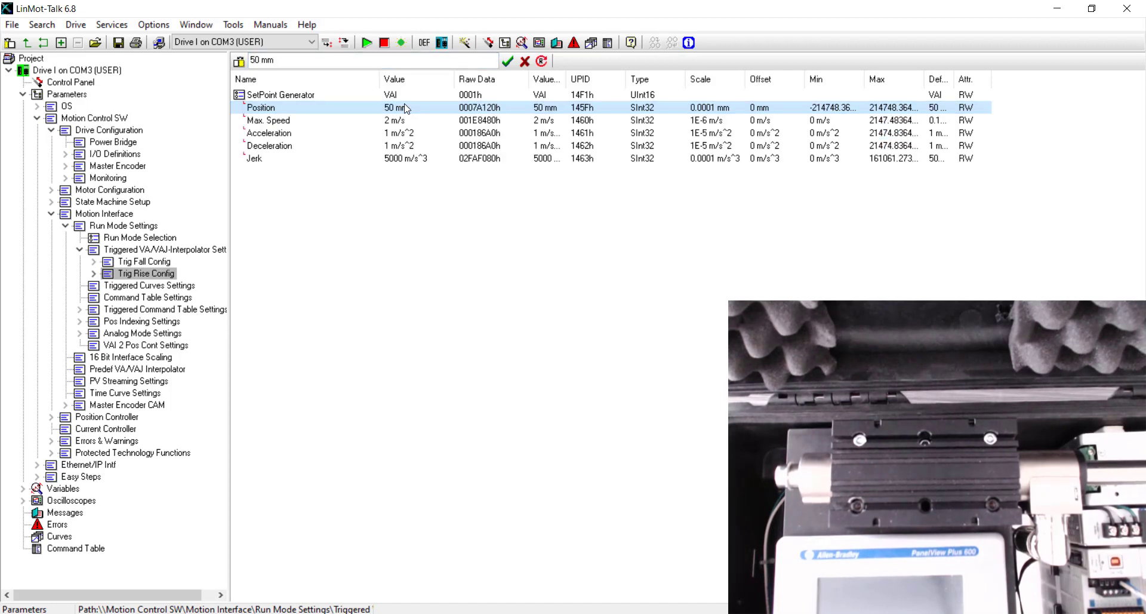
Set the maximum speed of the Trig Rise Config to 5 m/s.
{"action": "left_click", "coordinate": [412, 120]}
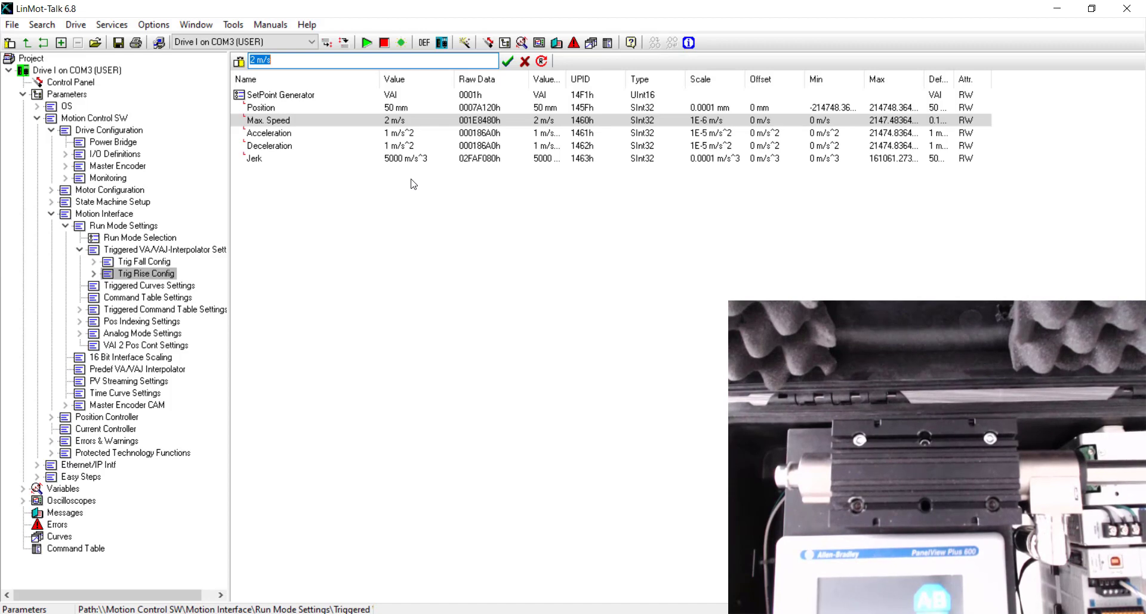
{"action": "type", "text": "5"}
{"action": "key", "text": "Return"}
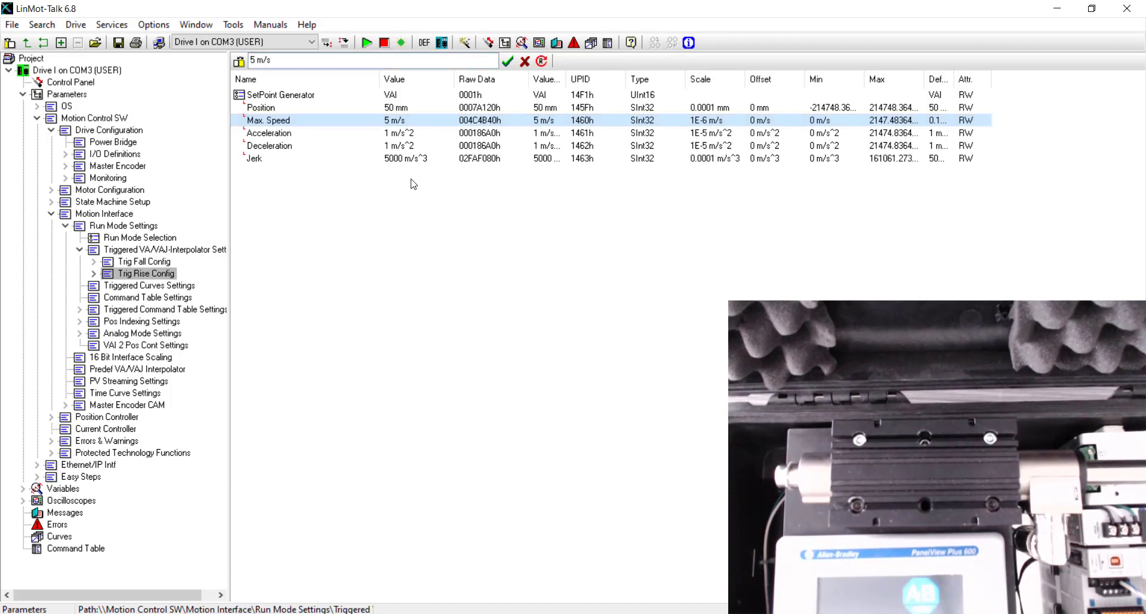
Set both the acceleration and the deceleration of the Trig Rise Config to 10 m/s^2.
{"action": "left_click", "coordinate": [391, 134]}
{"action": "type", "text": "10"}
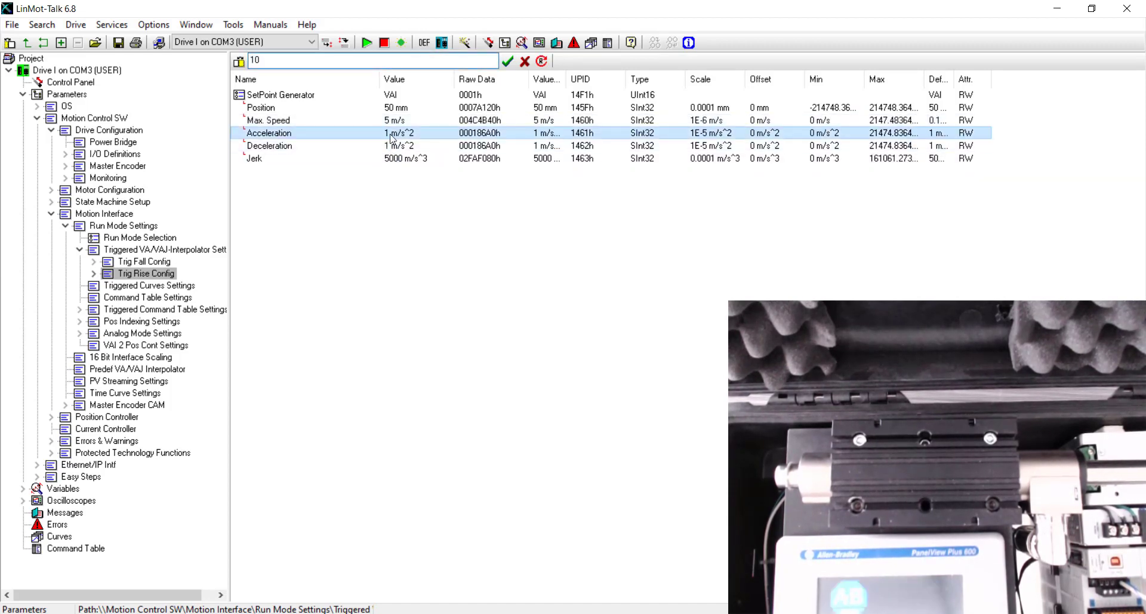
{"action": "key", "text": "Return"}
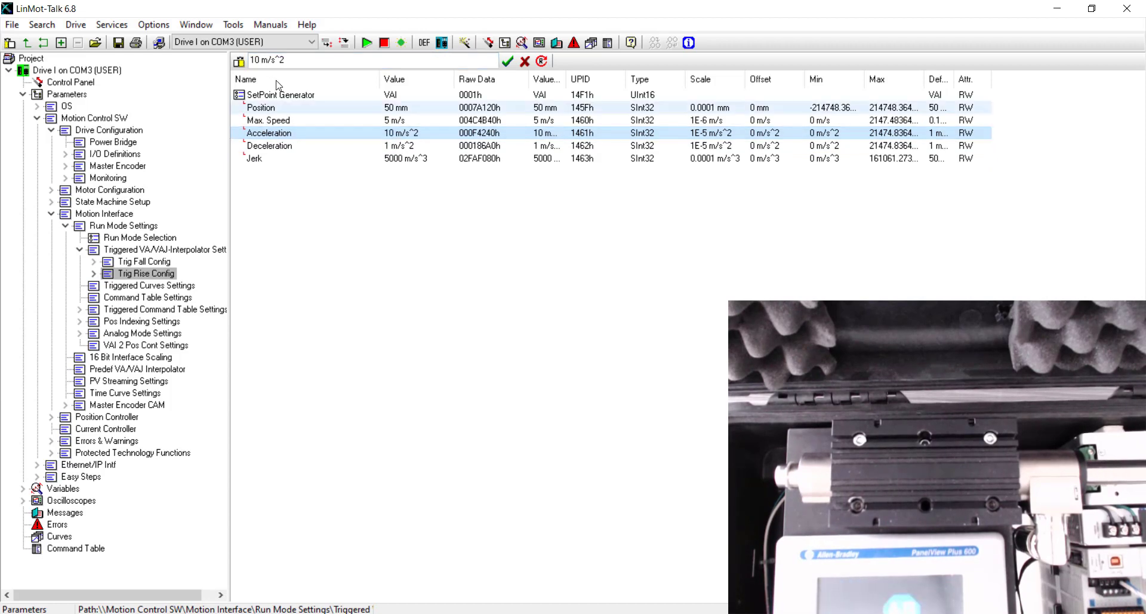
{"action": "left_click", "coordinate": [261, 147]}
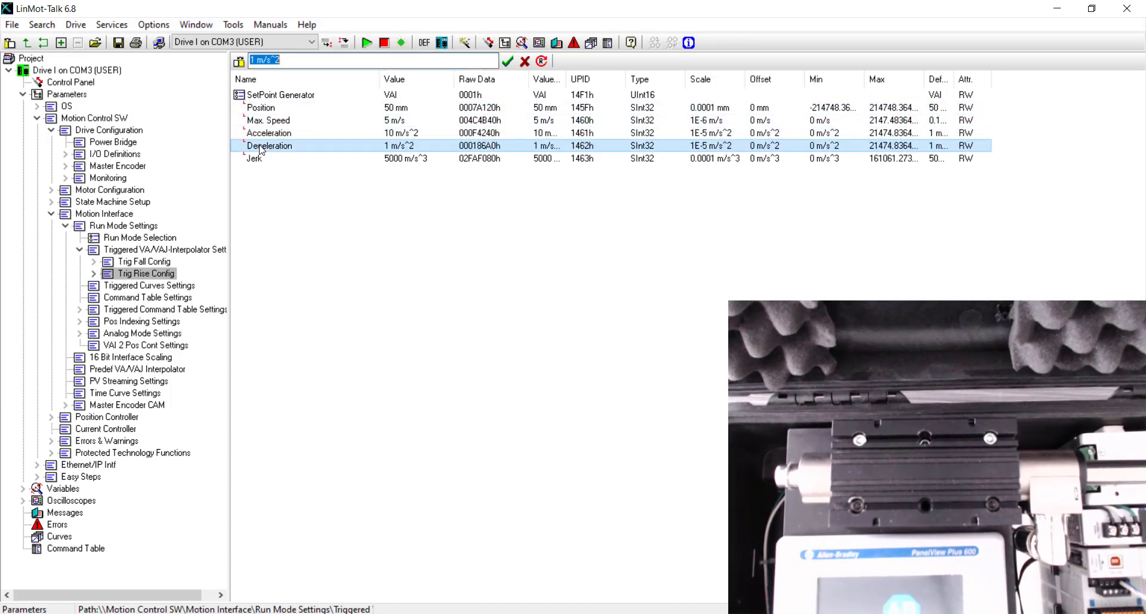
{"action": "type", "text": "10"}
{"action": "key", "text": "Return"}
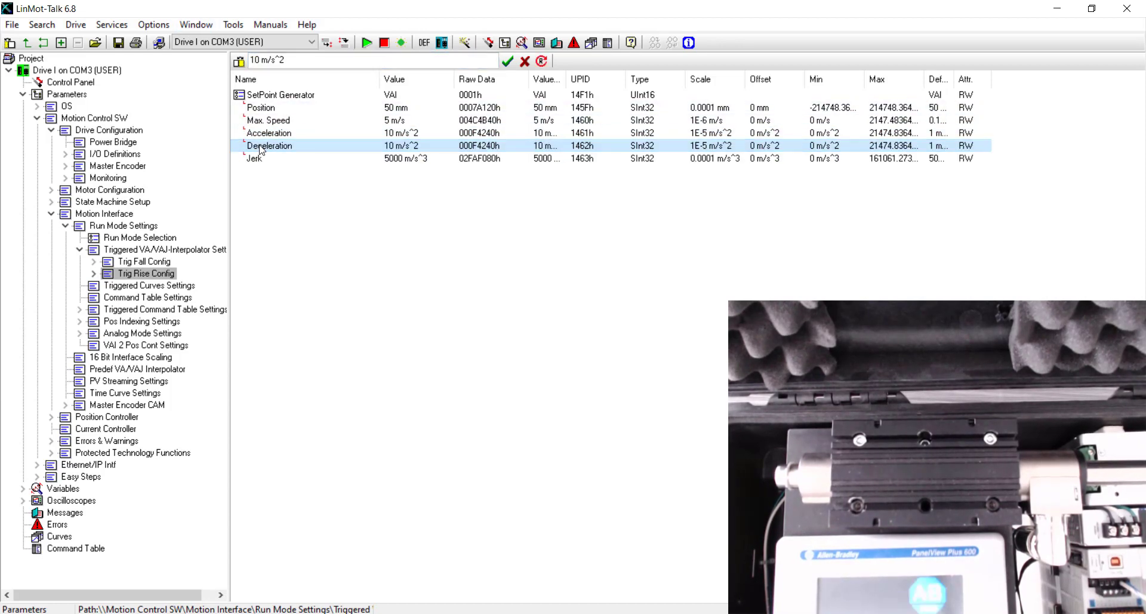
{"action": "left_click", "coordinate": [304, 220]}
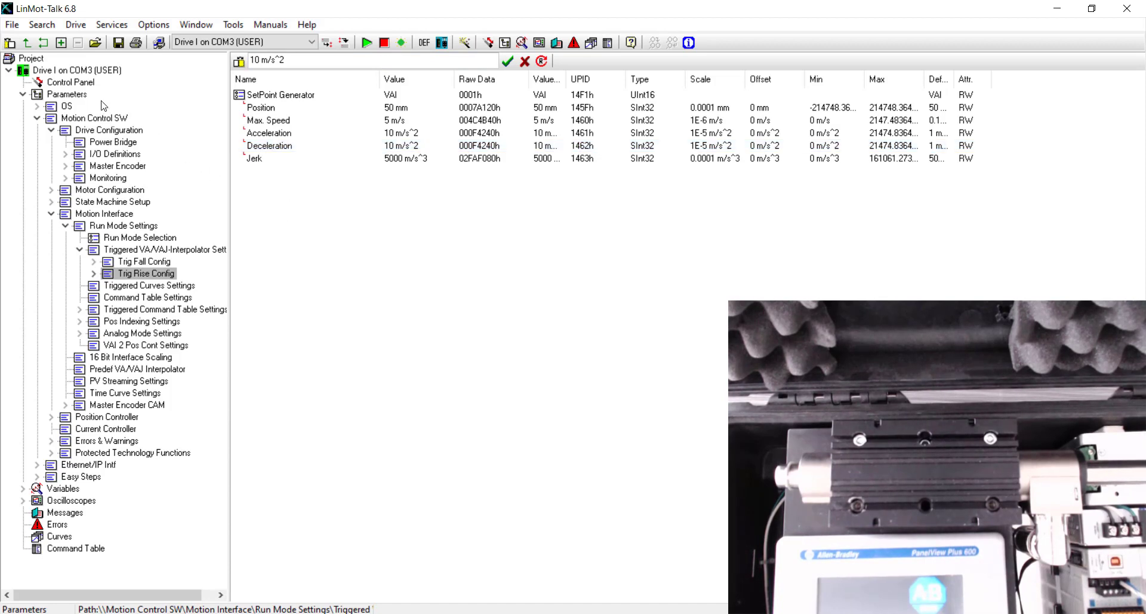
Return to the drive's control panel, enable the manual override of input X4.6, and switch its value on and off twice to test the motion.
{"action": "left_click", "coordinate": [82, 83]}
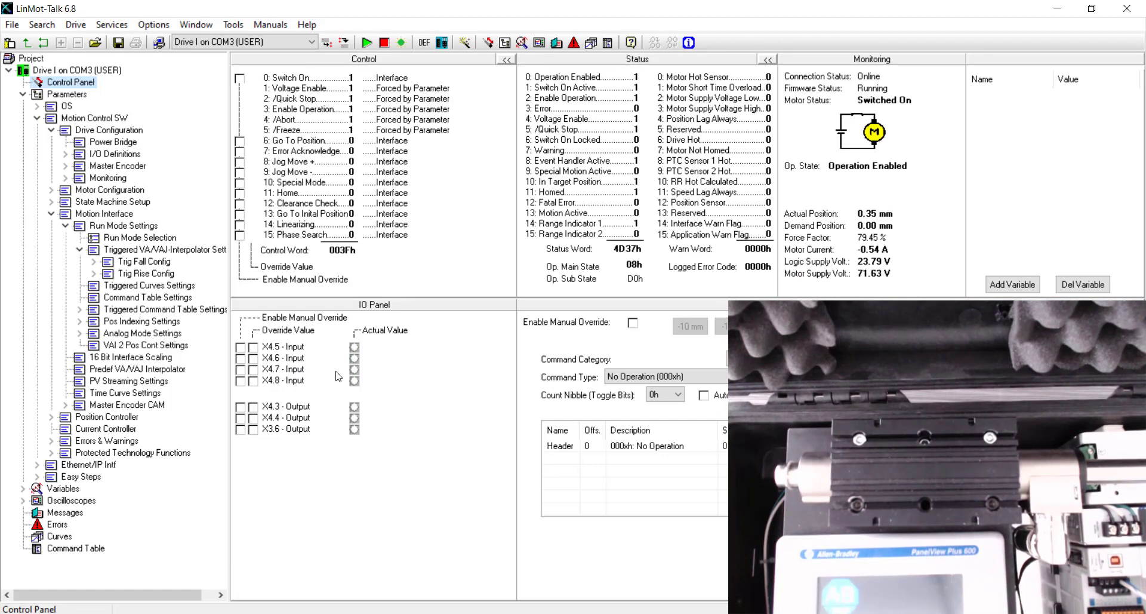
{"action": "left_click", "coordinate": [240, 359]}
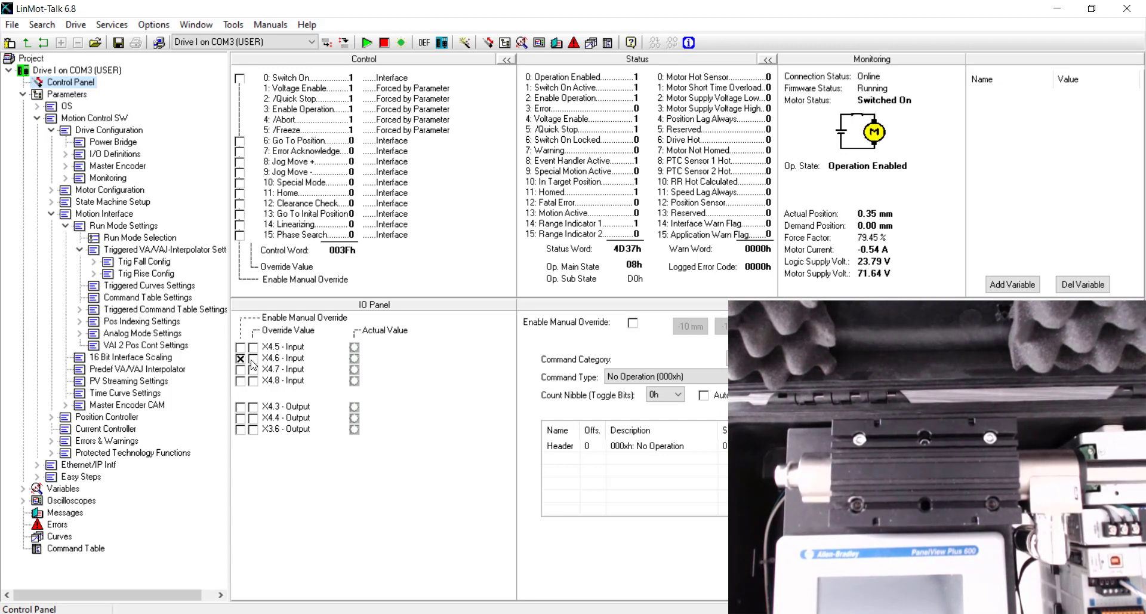
{"action": "left_click", "coordinate": [254, 362]}
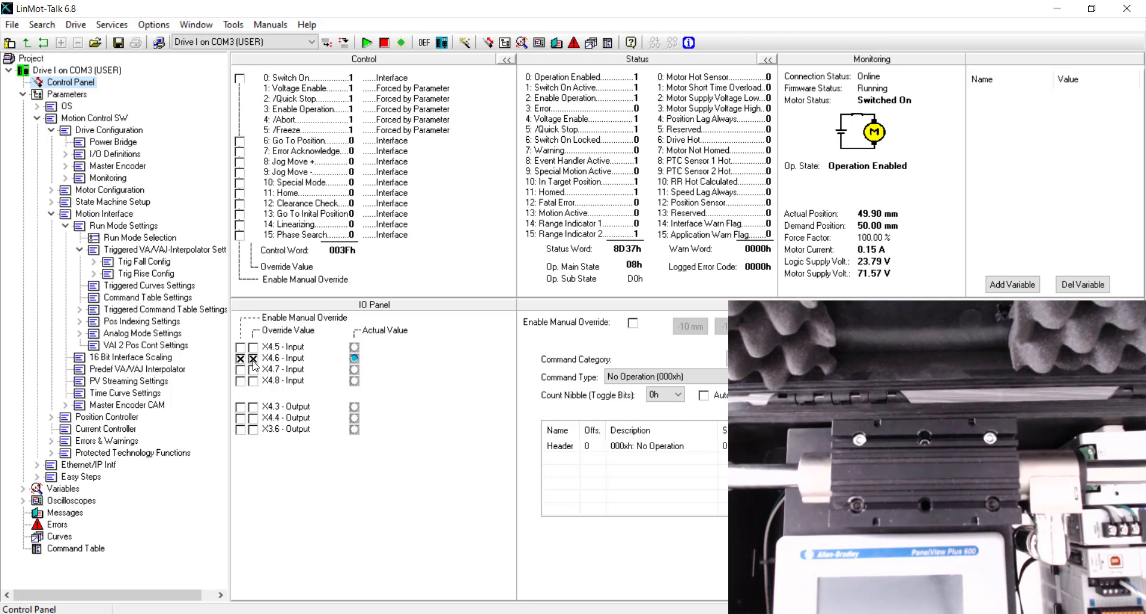
{"action": "left_click", "coordinate": [253, 361]}
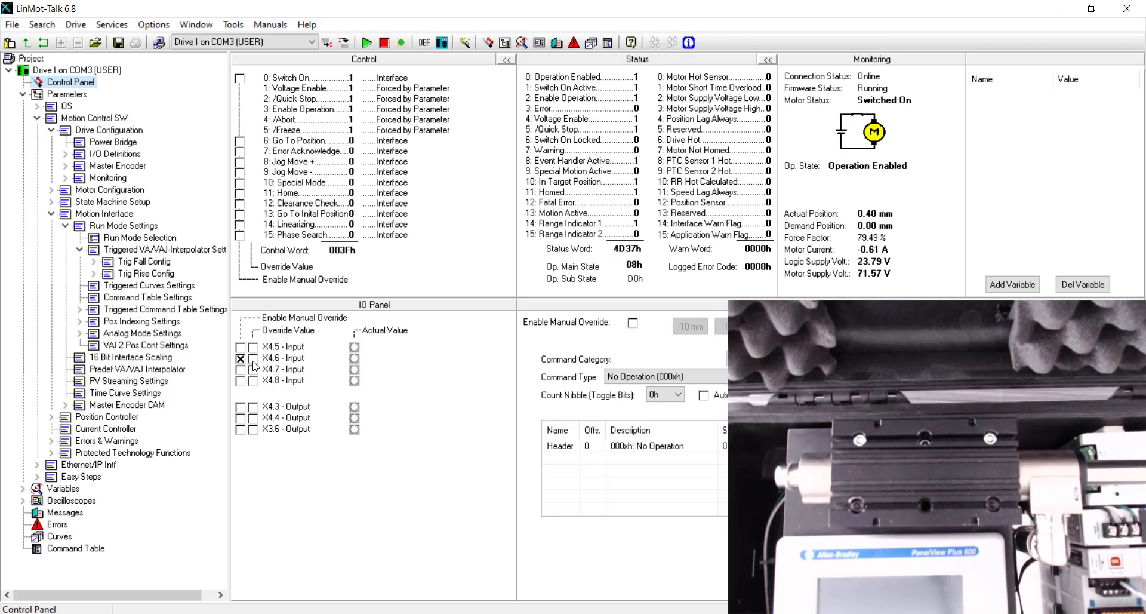
{"action": "left_click", "coordinate": [254, 361]}
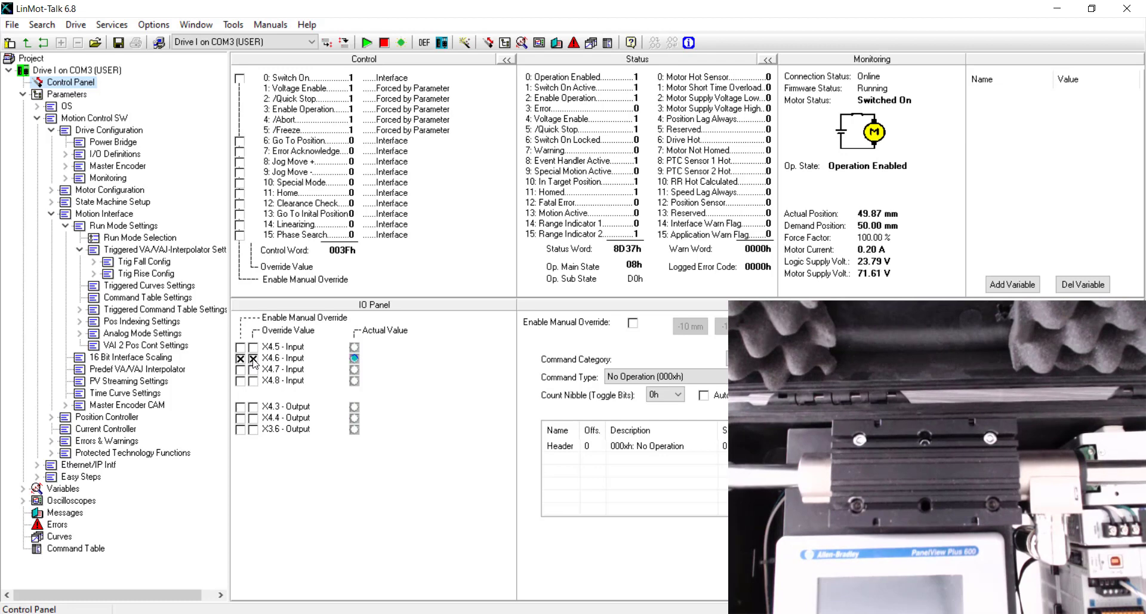
{"action": "left_click", "coordinate": [254, 360]}
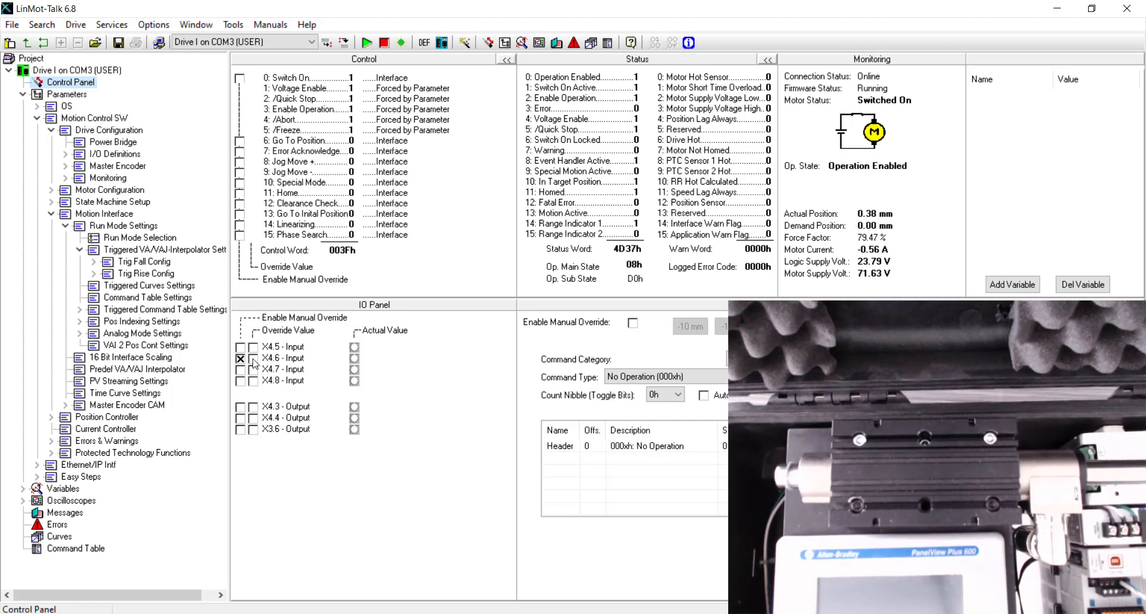